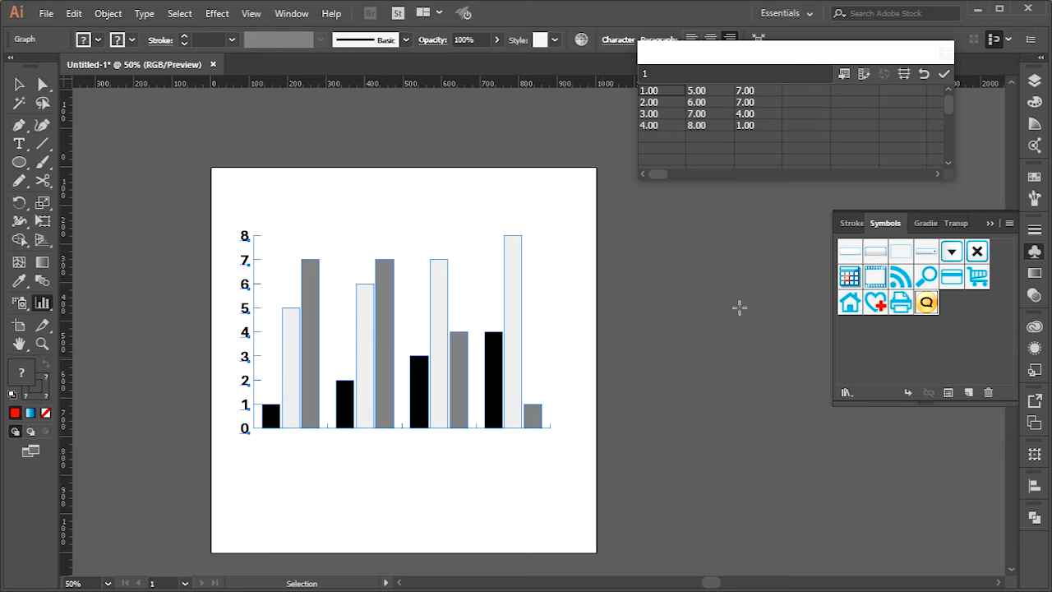
Step: Close the graph data window, saving its changes, and delete the existing column graph from the artboard
{"action": "left_click", "coordinate": [944, 52]}
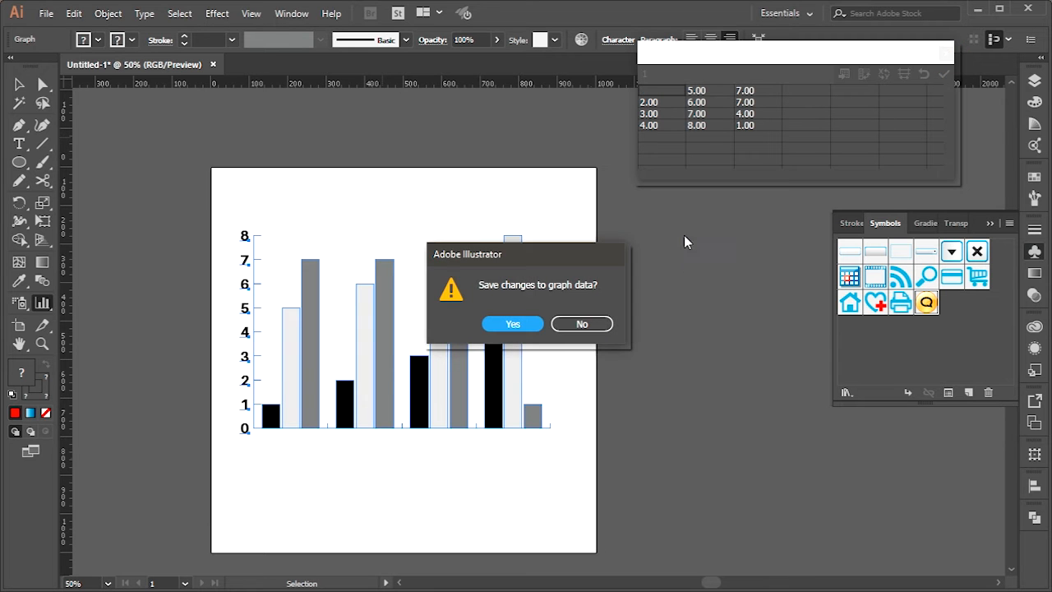
{"action": "left_click", "coordinate": [513, 324]}
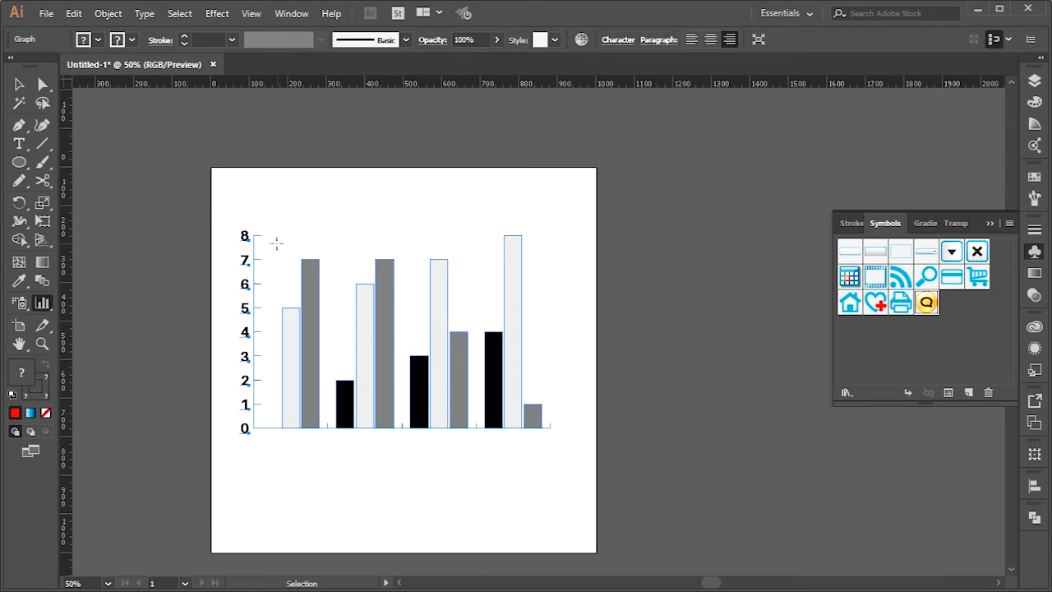
{"action": "key", "text": "v"}
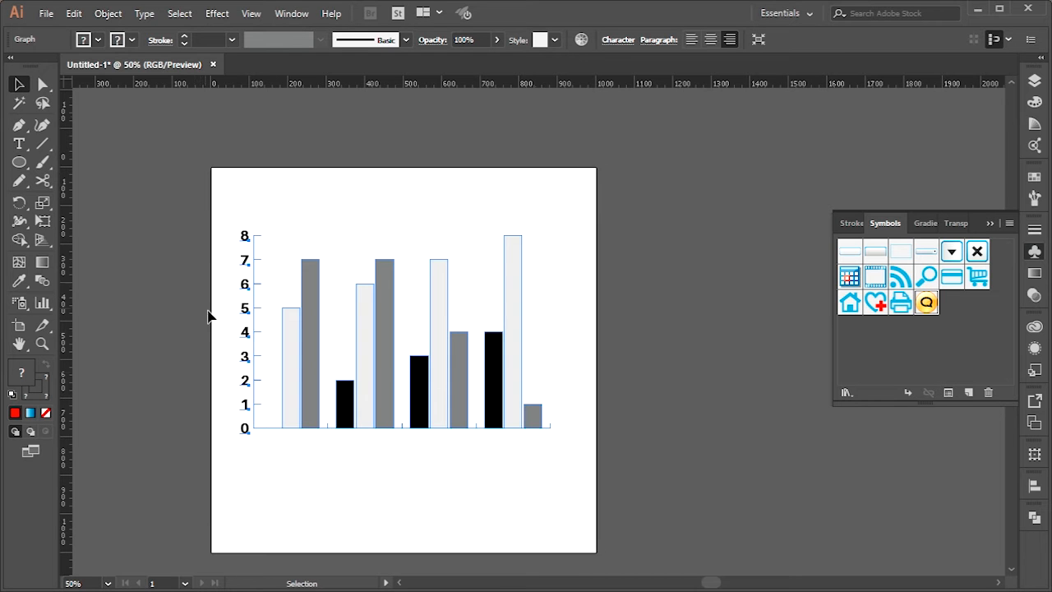
{"action": "left_click_drag", "start_coordinate": [231, 214], "coordinate": [588, 436]}
{"action": "key", "text": "Delete"}
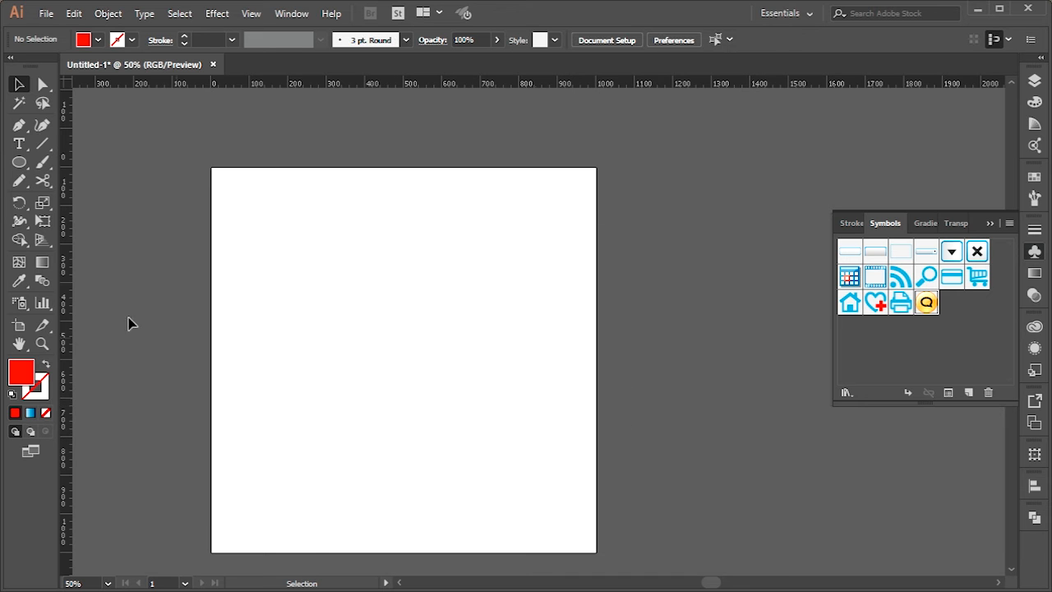
Step: Draw a new column graph across the middle of the artboard and set its first data value to 20
{"action": "left_click", "coordinate": [42, 304]}
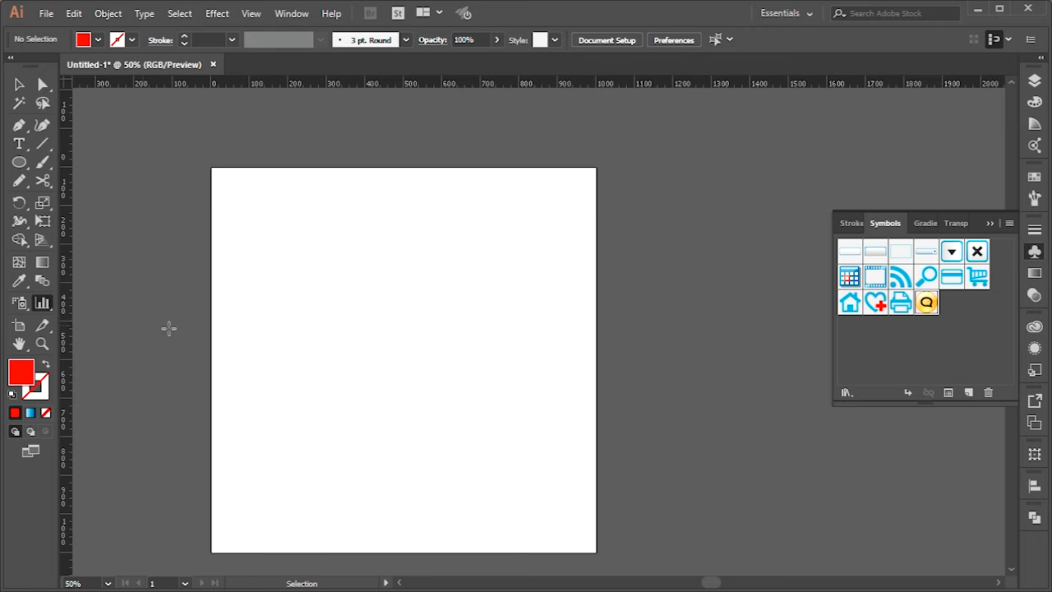
{"action": "left_click_drag", "start_coordinate": [236, 223], "coordinate": [583, 459]}
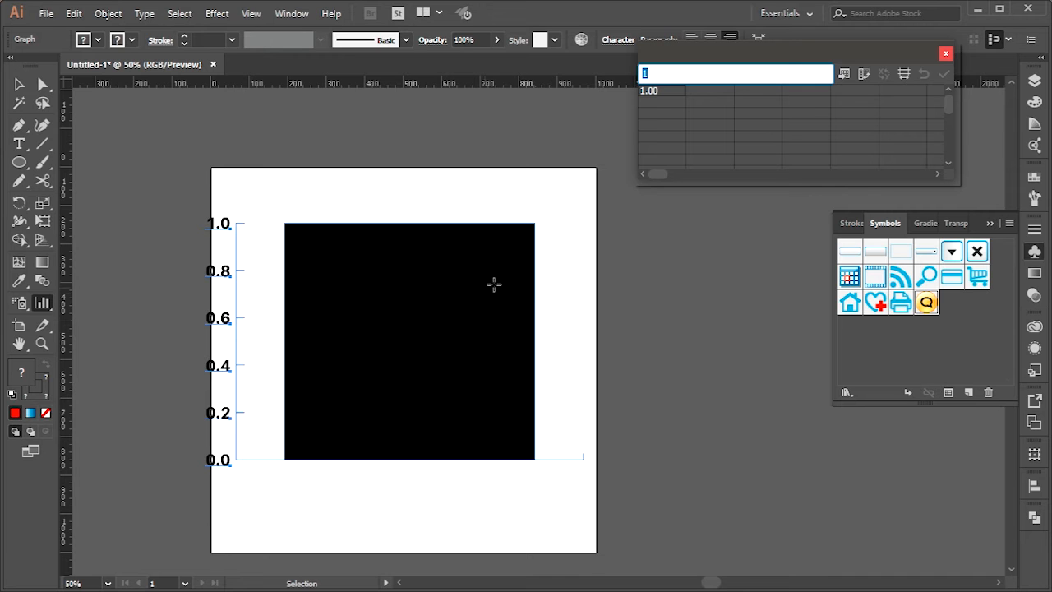
{"action": "left_click", "coordinate": [666, 93]}
{"action": "type", "text": "20"}
{"action": "key", "text": "KP_Enter"}
Step: Enter 15, 30 and 50 below the first value in the first column of the graph data
{"action": "left_click", "coordinate": [658, 102]}
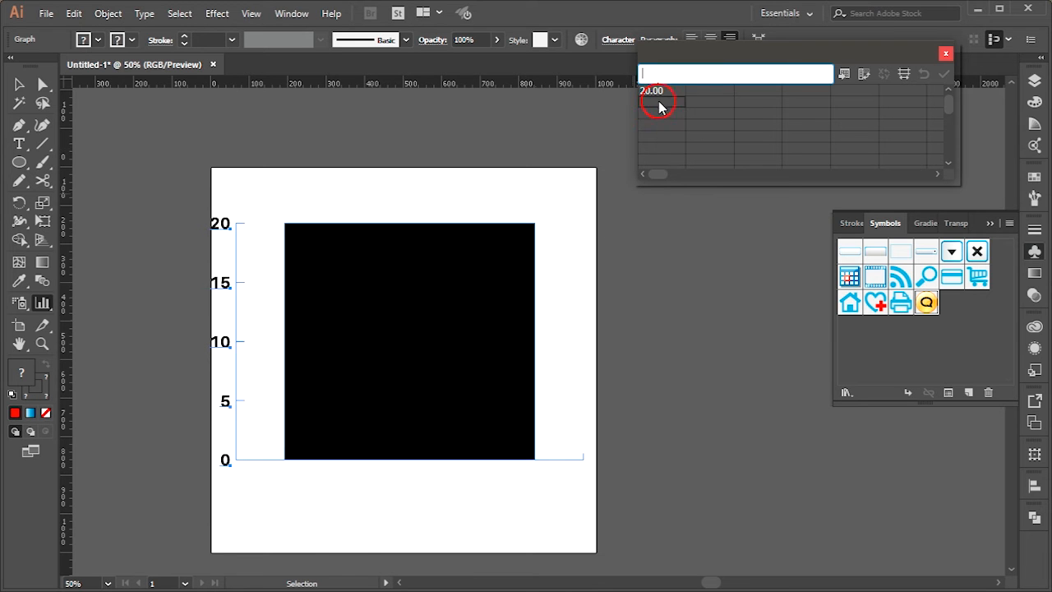
{"action": "type", "text": "15"}
{"action": "key", "text": "KP_Enter"}
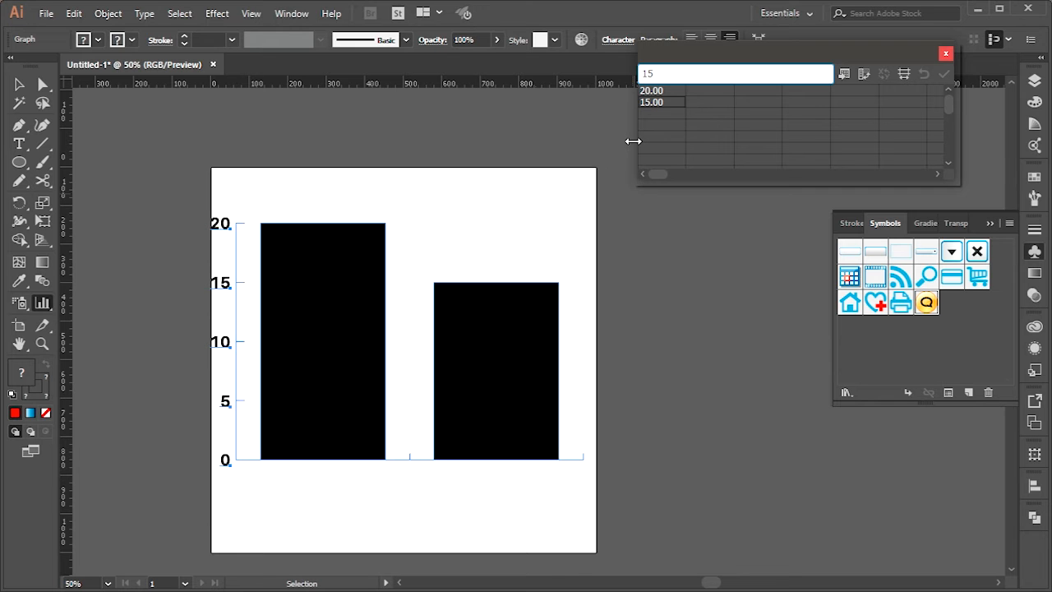
{"action": "left_click", "coordinate": [658, 114]}
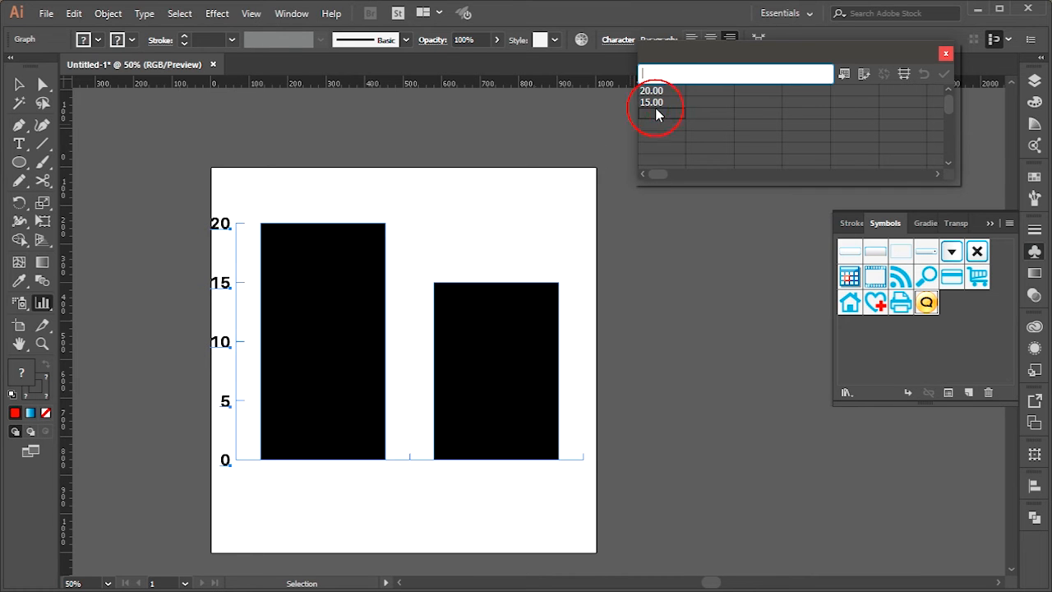
{"action": "type", "text": "30"}
{"action": "key", "text": "KP_Enter"}
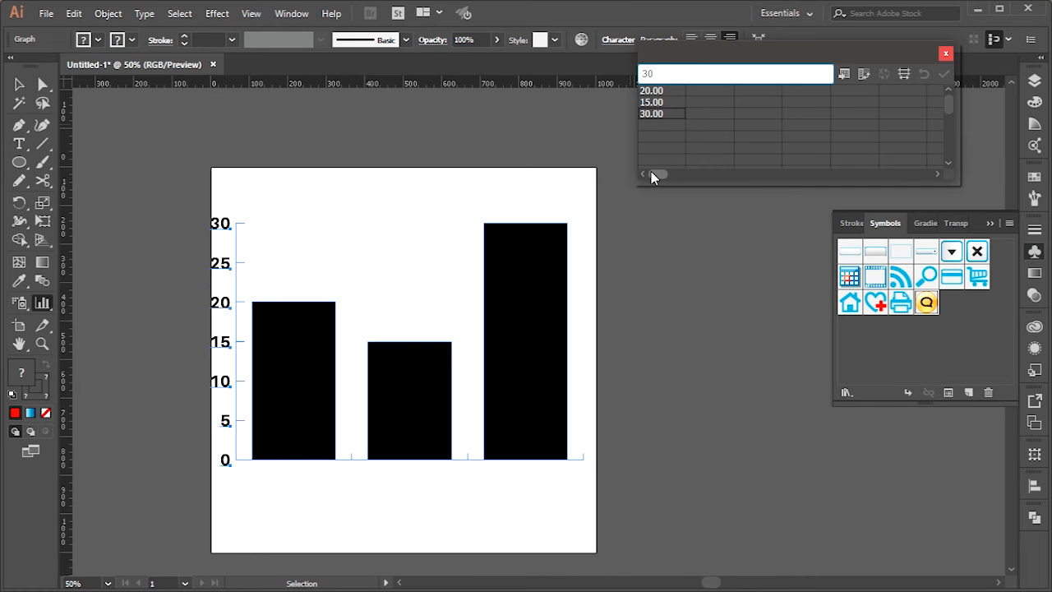
{"action": "left_click", "coordinate": [662, 126]}
{"action": "type", "text": "50"}
{"action": "key", "text": "Return"}
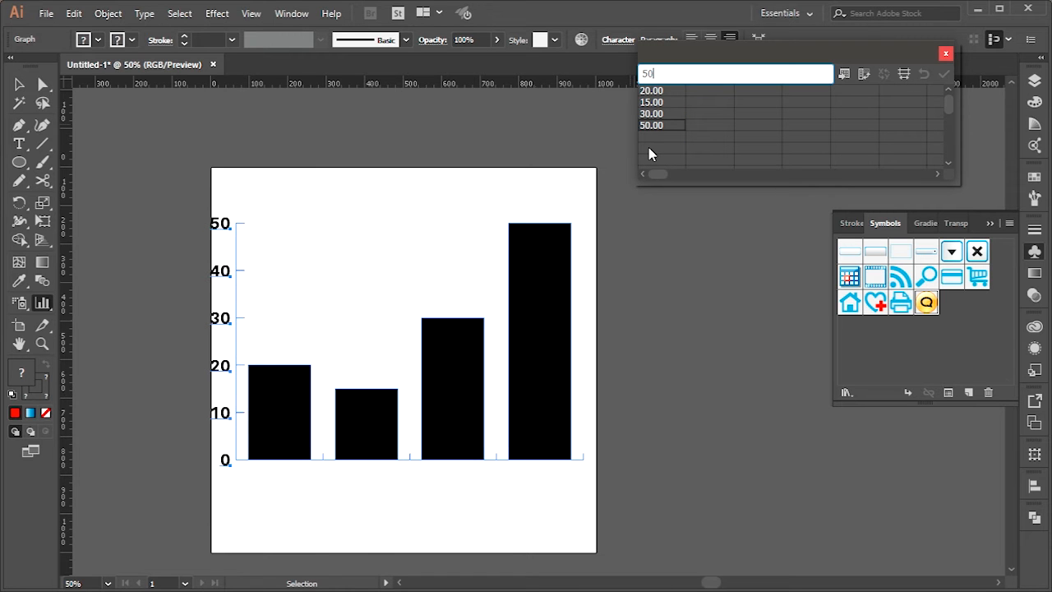
Step: Enter 60 and 15 as the third row of the column graph's data
{"action": "left_click", "coordinate": [702, 90]}
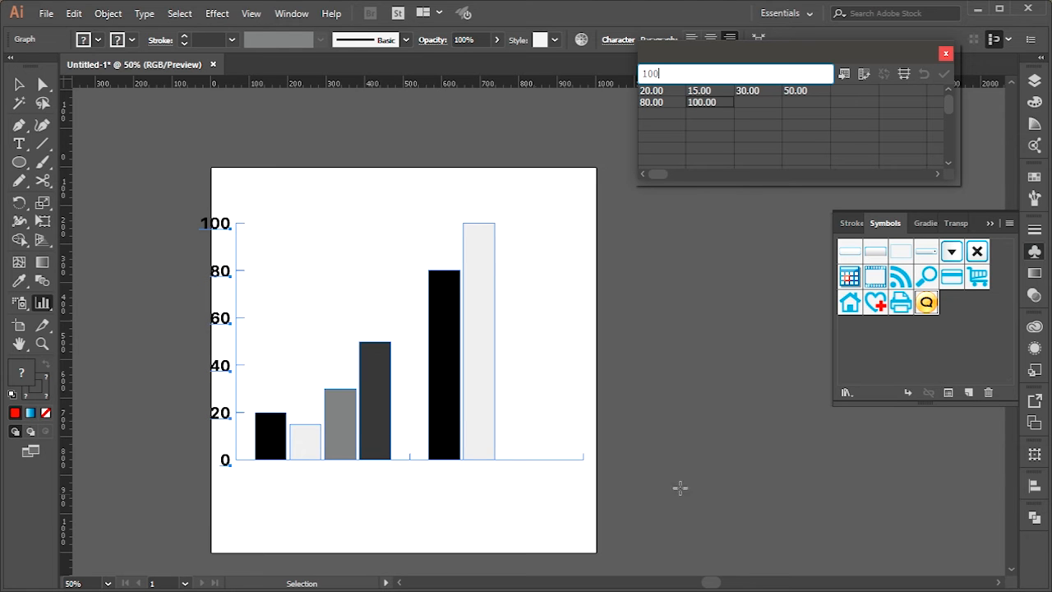
{"action": "left_click", "coordinate": [649, 112]}
{"action": "type", "text": "60"}
{"action": "key", "text": "Return"}
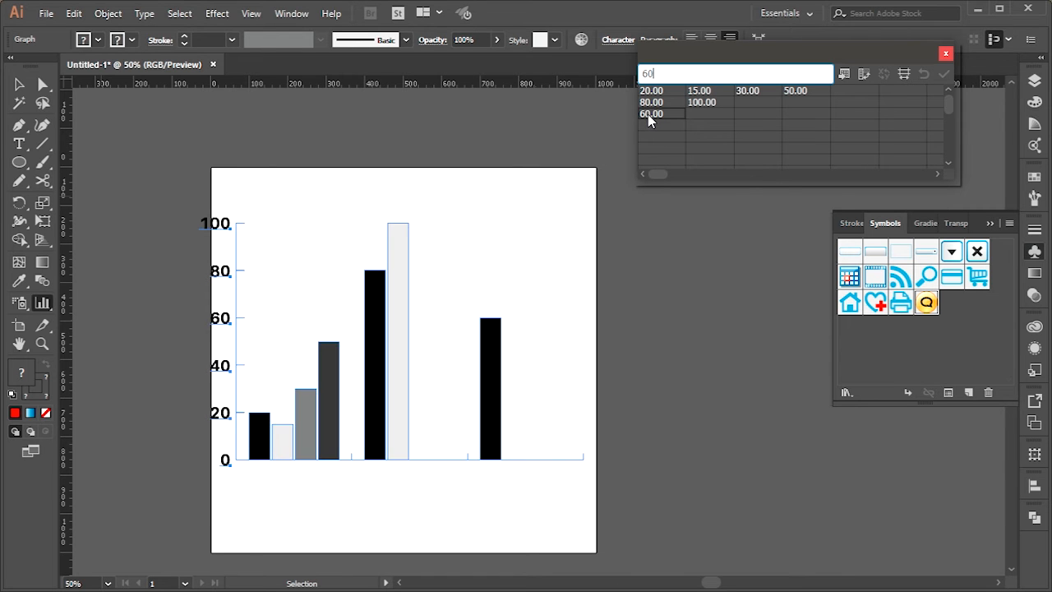
{"action": "left_click", "coordinate": [706, 118]}
{"action": "type", "text": "15"}
{"action": "key", "text": "Return"}
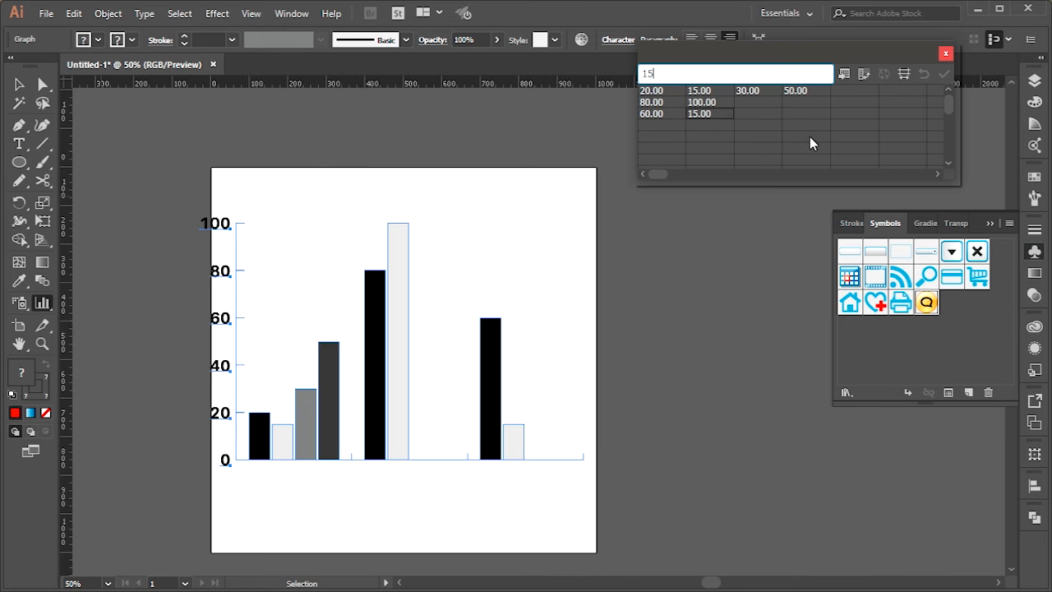
Step: Open the file browser for importing graph data and close it without importing anything
{"action": "left_click", "coordinate": [843, 74]}
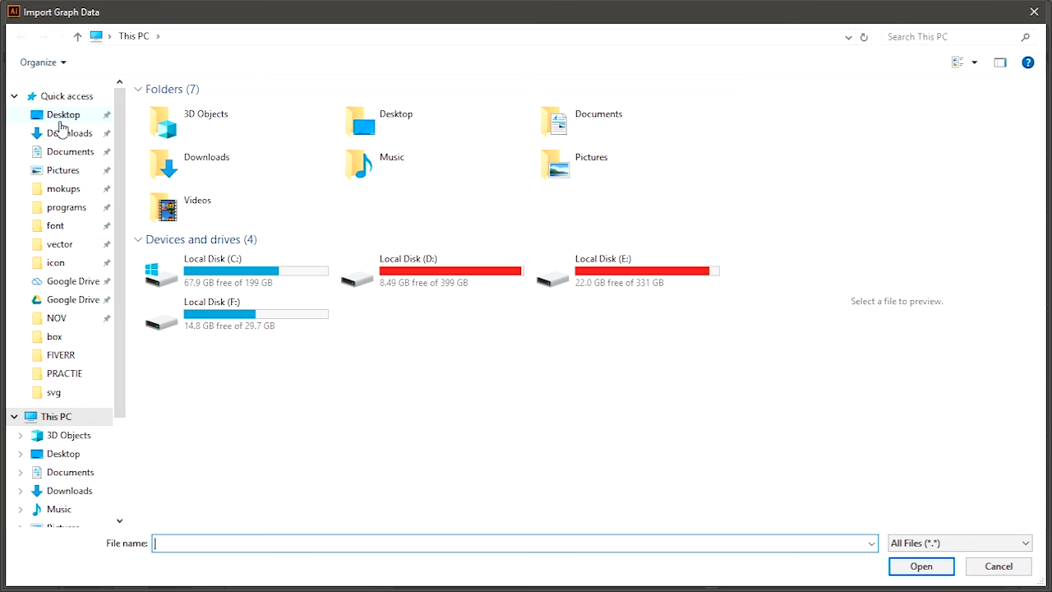
{"action": "key", "text": "Escape"}
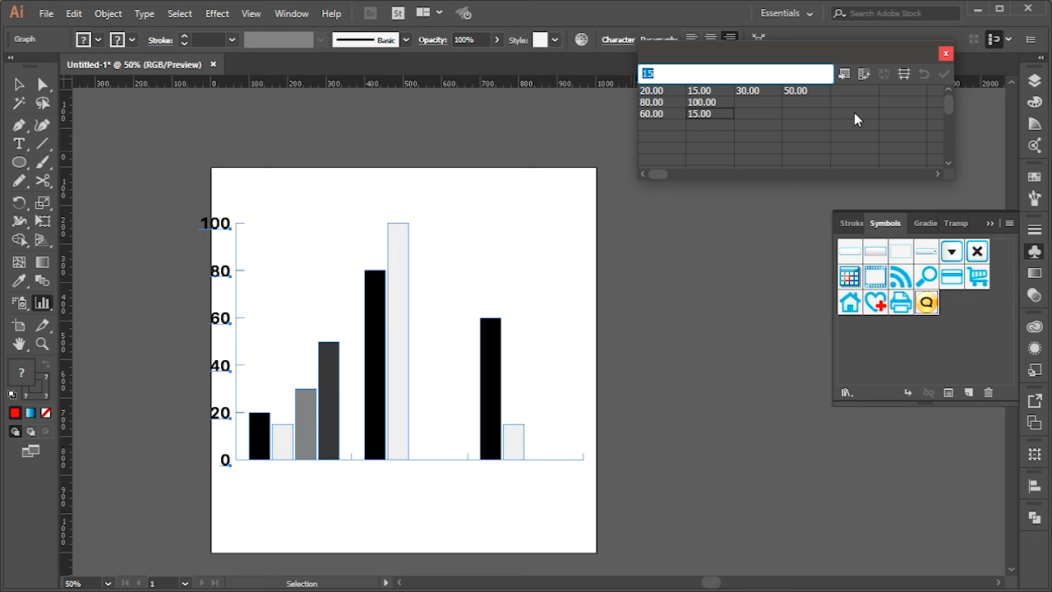
Step: Draw a stacked column graph in the empty area below the artboard and enter 12 as its first data value
{"action": "left_click", "coordinate": [19, 86]}
{"action": "left_click_drag", "start_coordinate": [381, 426], "coordinate": [369, 172]}
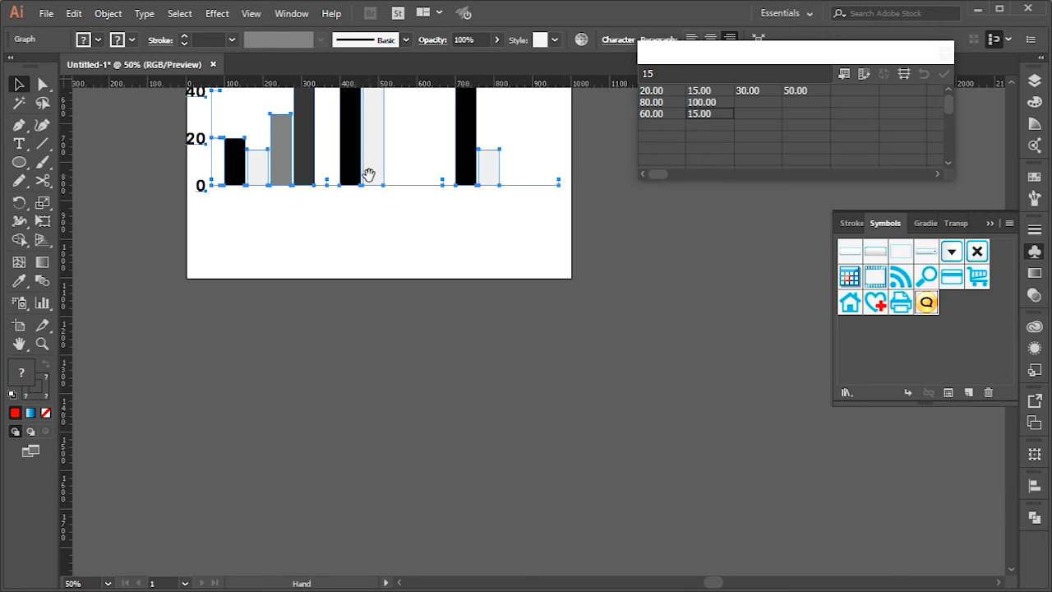
{"action": "left_click_drag", "start_coordinate": [38, 308], "coordinate": [120, 321]}
{"action": "left_click_drag", "start_coordinate": [220, 287], "coordinate": [626, 505]}
{"action": "left_click", "coordinate": [664, 94]}
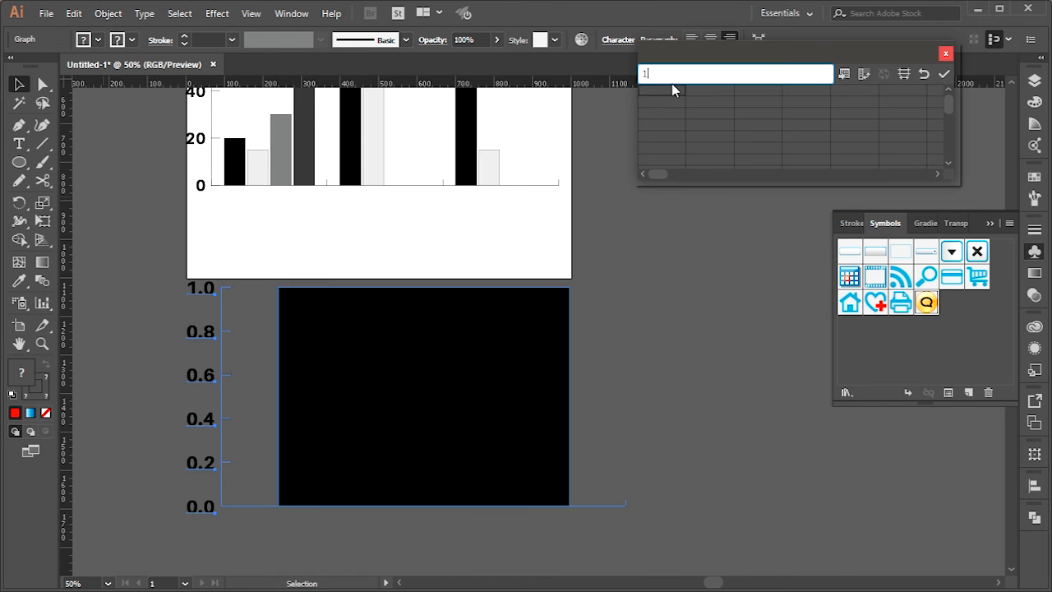
{"action": "type", "text": "12"}
{"action": "key", "text": "Return"}
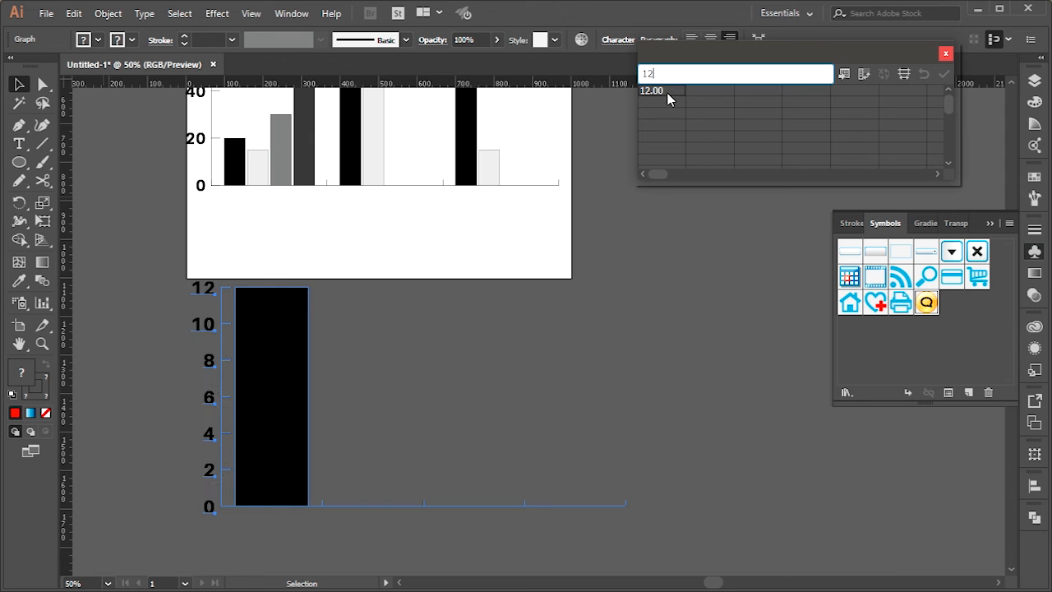
Step: Complete the first data row of the stacked column graph with 21, 30 and 21
{"action": "key", "text": "Tab"}
{"action": "type", "text": "21"}
{"action": "key", "text": "Tab"}
{"action": "type", "text": "30"}
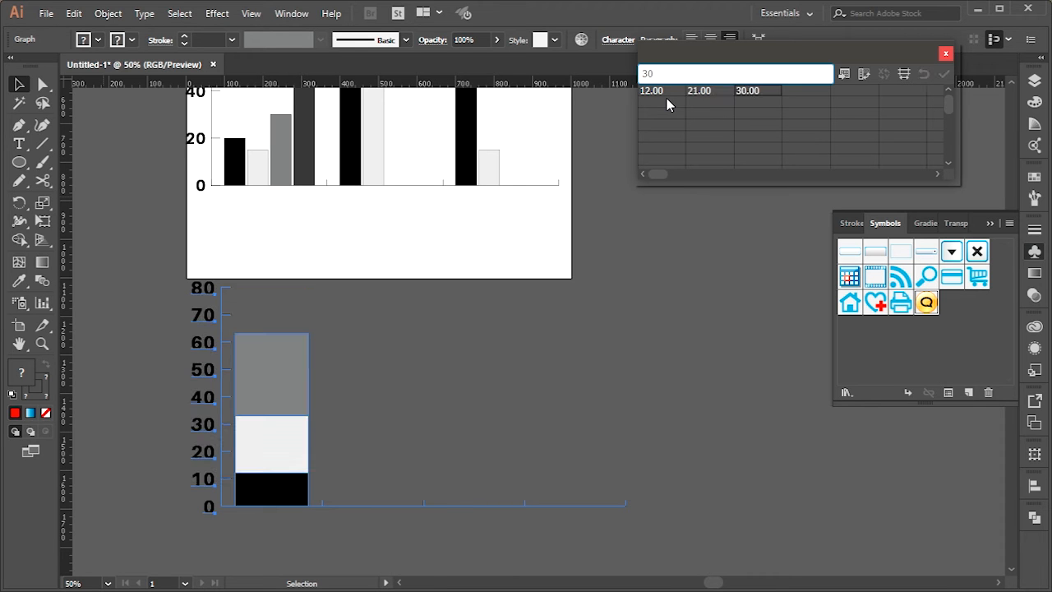
{"action": "type", "text": "21"}
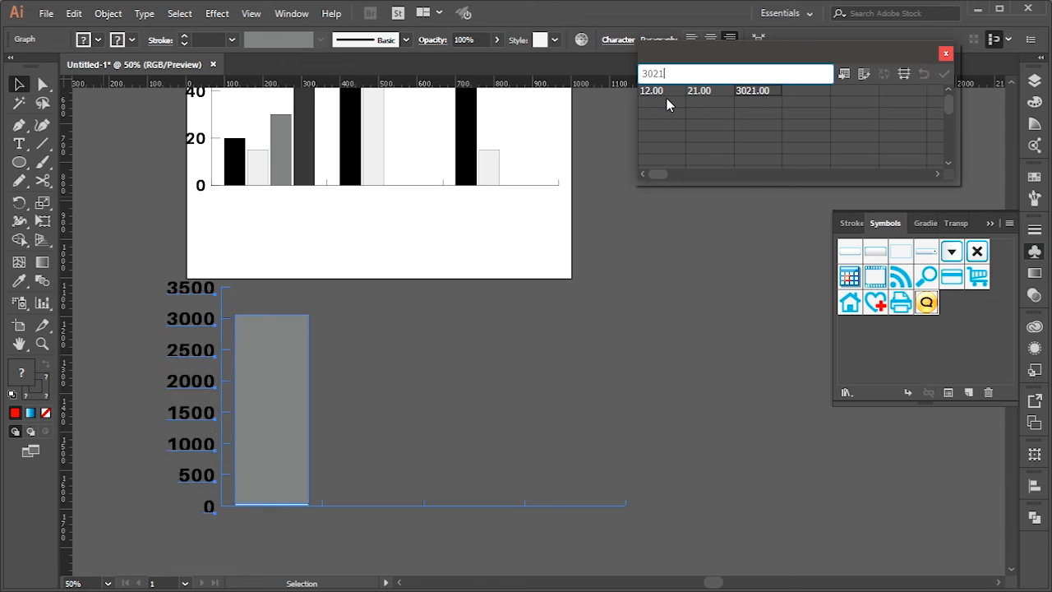
{"action": "left_click", "coordinate": [756, 95]}
{"action": "type", "text": "30"}
{"action": "key", "text": "Tab"}
{"action": "type", "text": "21"}
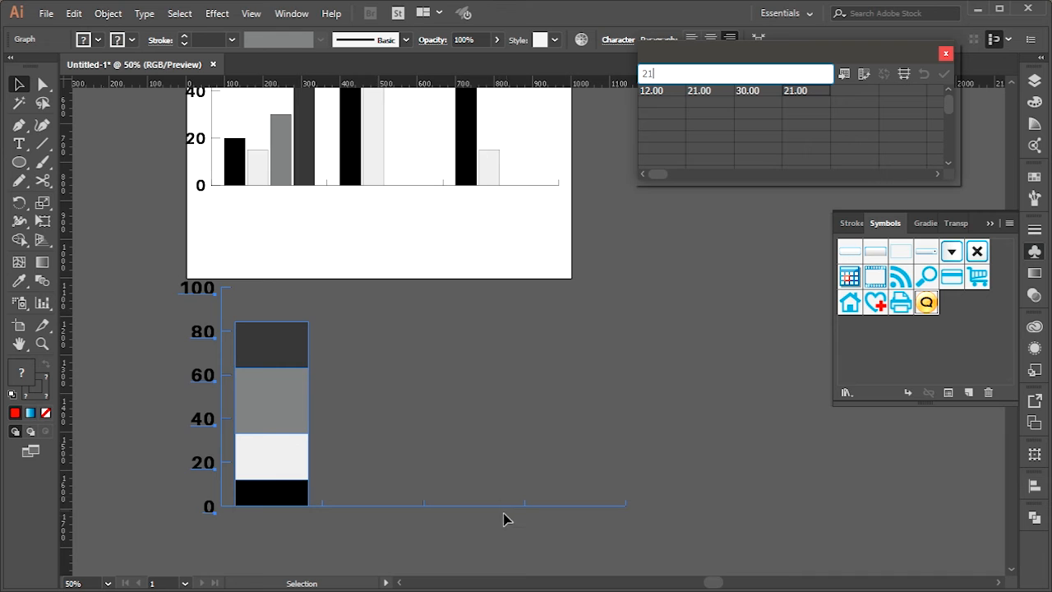
Step: Enter 25, 10 and 21 as the second data row of the stacked column graph and apply the data
{"action": "left_click", "coordinate": [642, 101]}
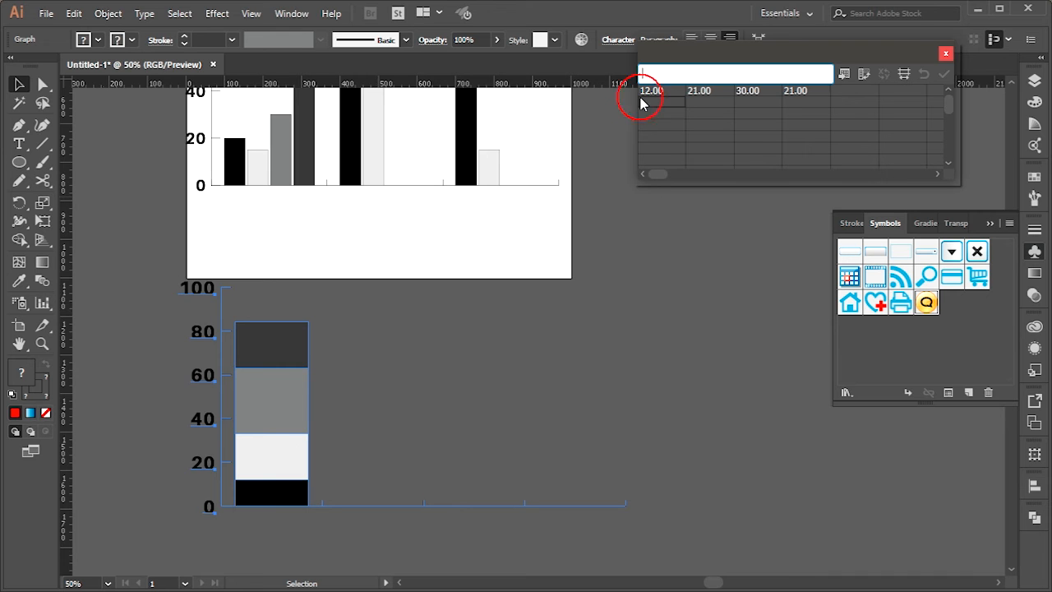
{"action": "type", "text": "25"}
{"action": "key", "text": "Tab"}
{"action": "type", "text": "10"}
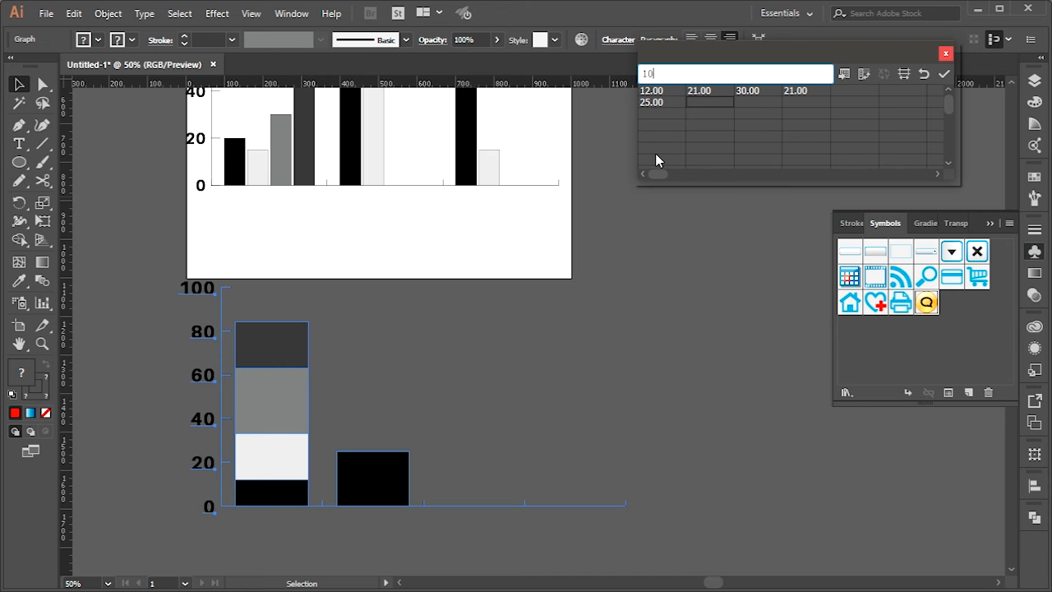
{"action": "key", "text": "KP_Enter"}
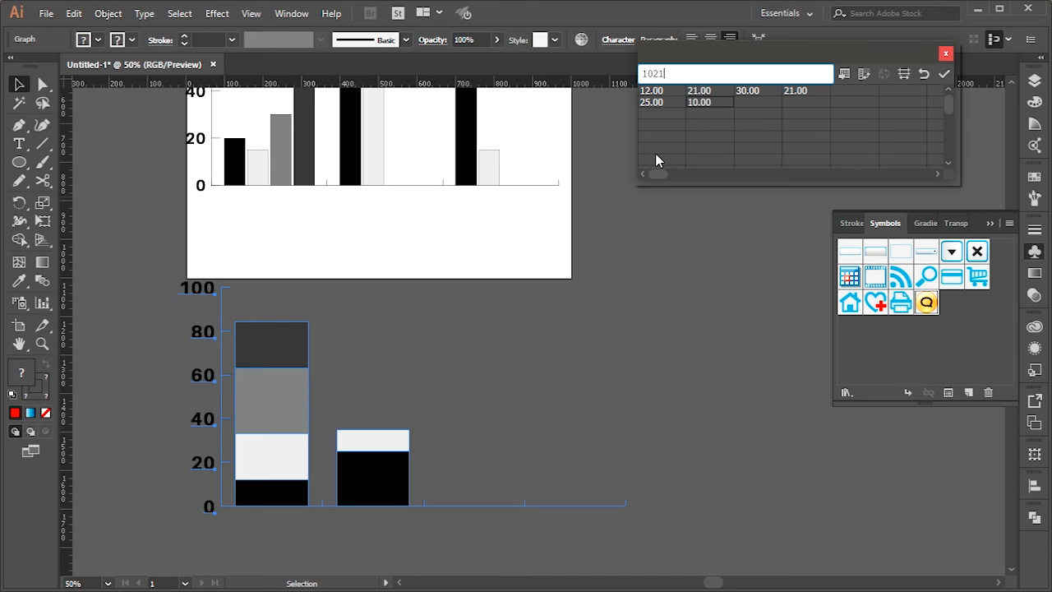
{"action": "key", "text": "Tab"}
{"action": "type", "text": "21"}
{"action": "key", "text": "Tab"}
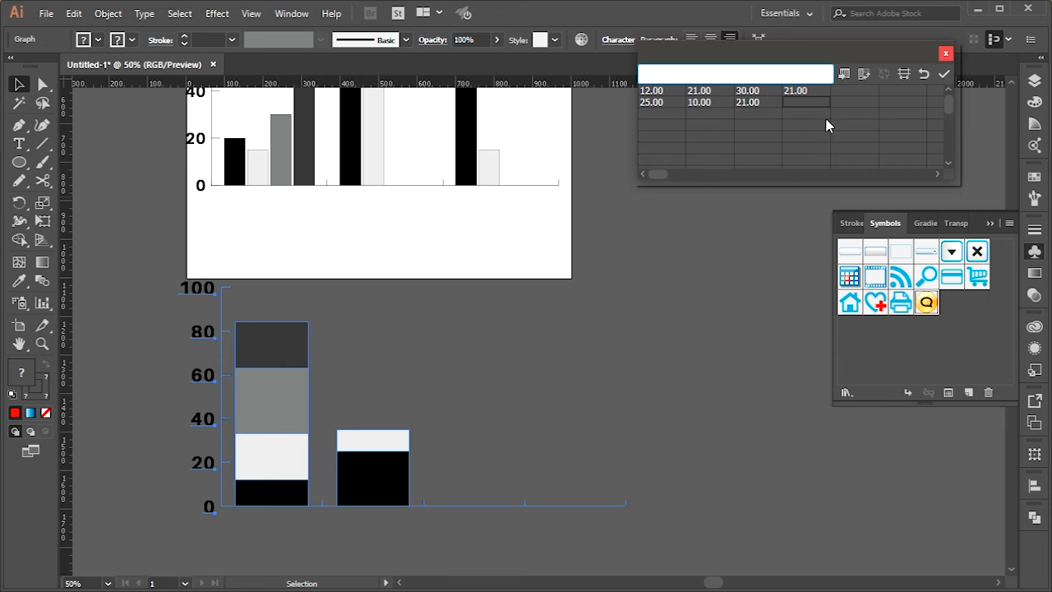
{"action": "left_click", "coordinate": [944, 74]}
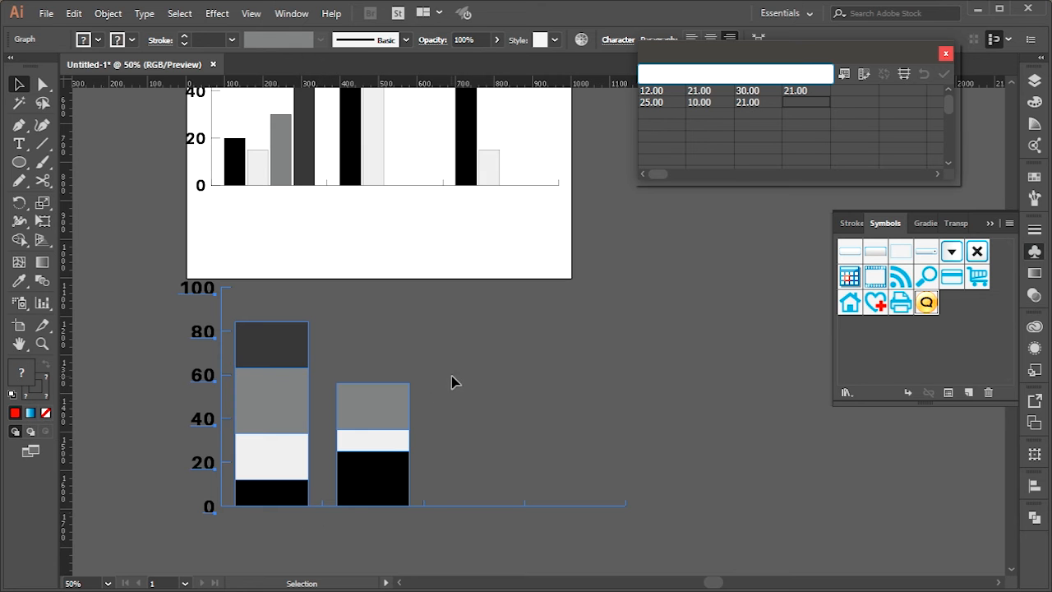
Step: Draw a line graph with the Line Graph tool in the empty area beside the artboard's right edge
{"action": "left_click_drag", "start_coordinate": [488, 383], "coordinate": [239, 521]}
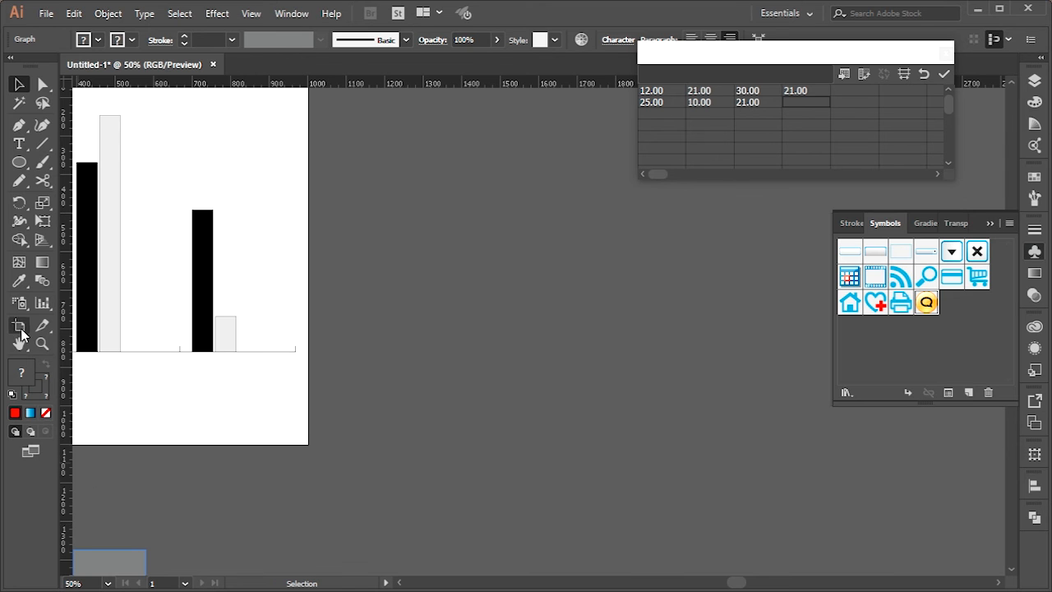
{"action": "left_click", "coordinate": [41, 306]}
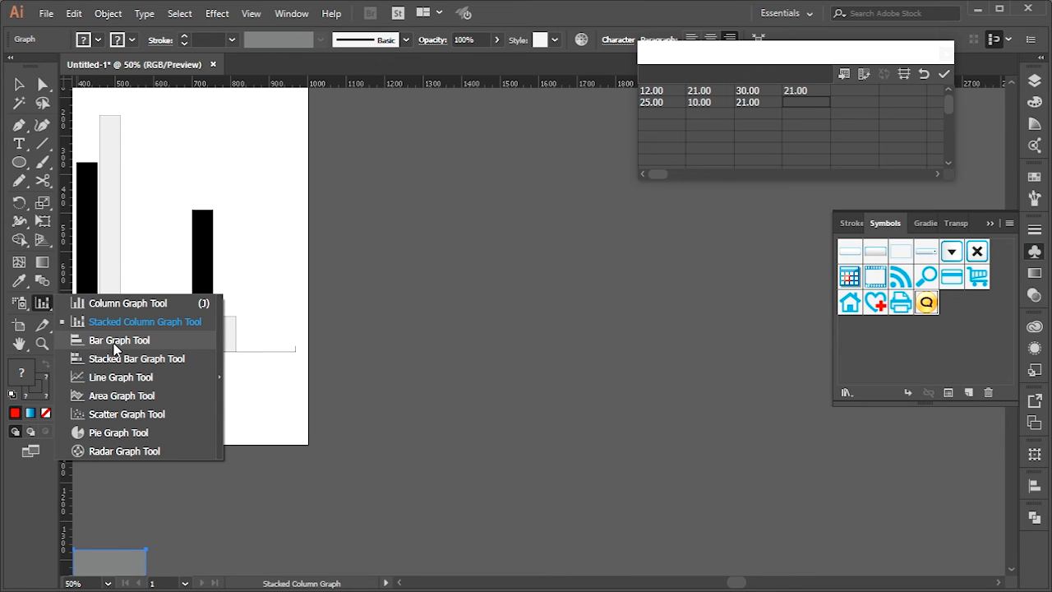
{"action": "left_click", "coordinate": [134, 379]}
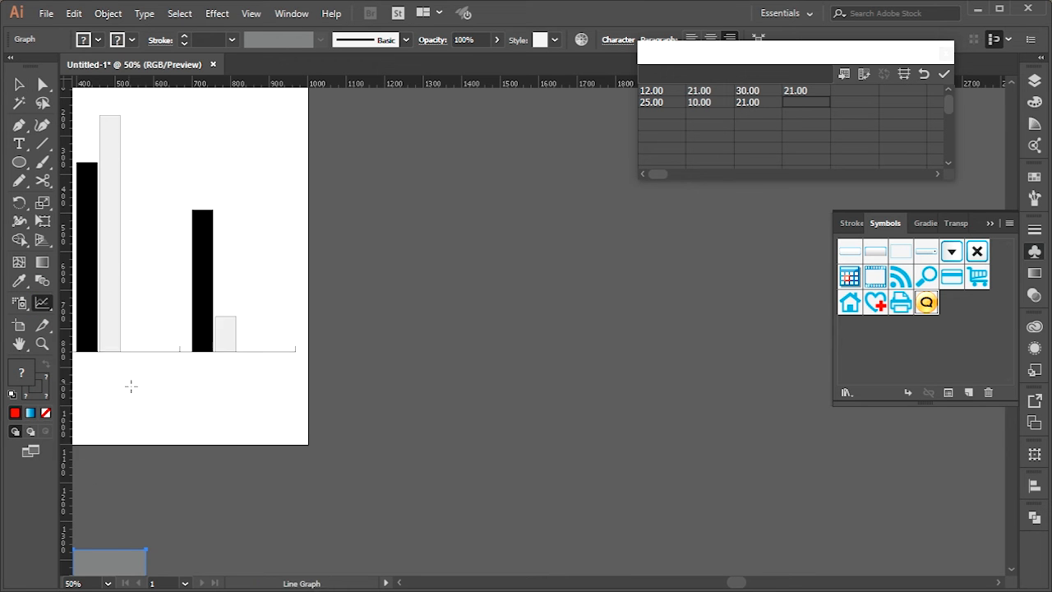
{"action": "left_click_drag", "start_coordinate": [371, 177], "coordinate": [768, 398]}
{"action": "left_click", "coordinate": [530, 327]}
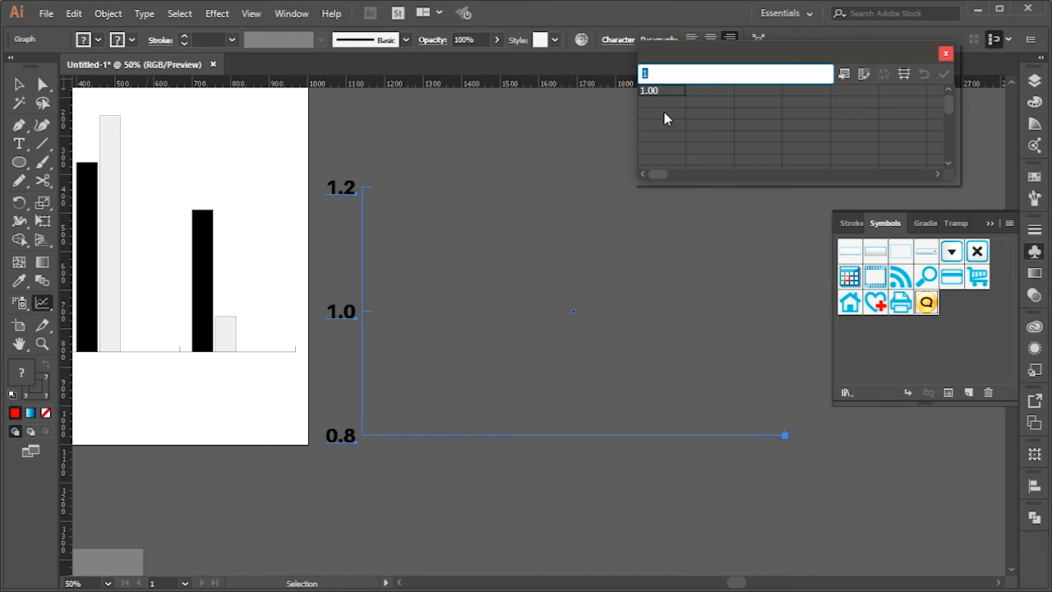
Step: Enter 21, 25 and 35 after the first value in the line graph's first data row and apply them
{"action": "key", "text": "Tab"}
{"action": "type", "text": "21"}
{"action": "key", "text": "Tab"}
{"action": "type", "text": "25"}
{"action": "key", "text": "Tab"}
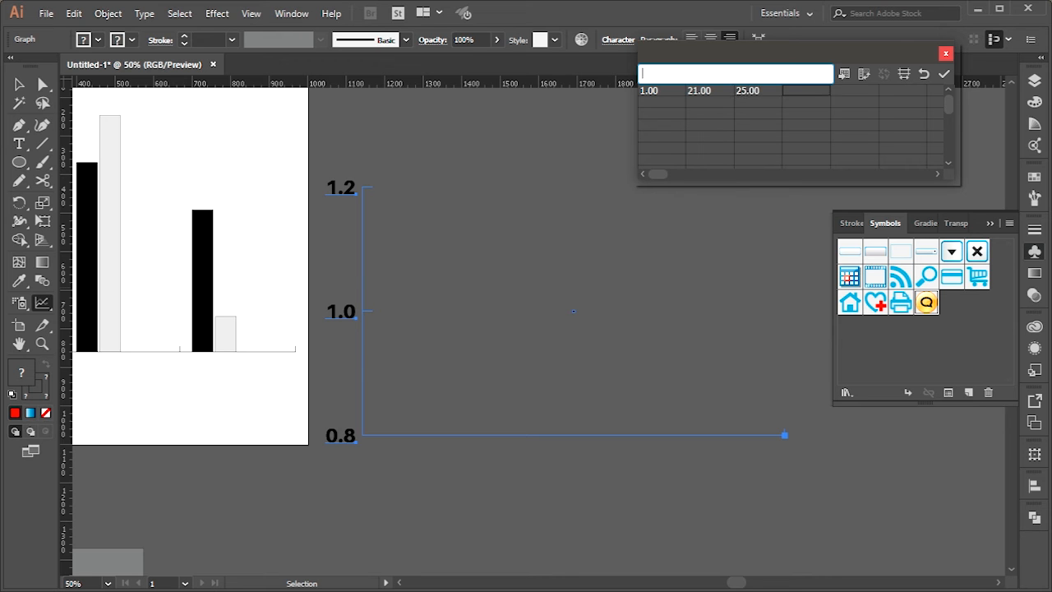
{"action": "type", "text": "35.00"}
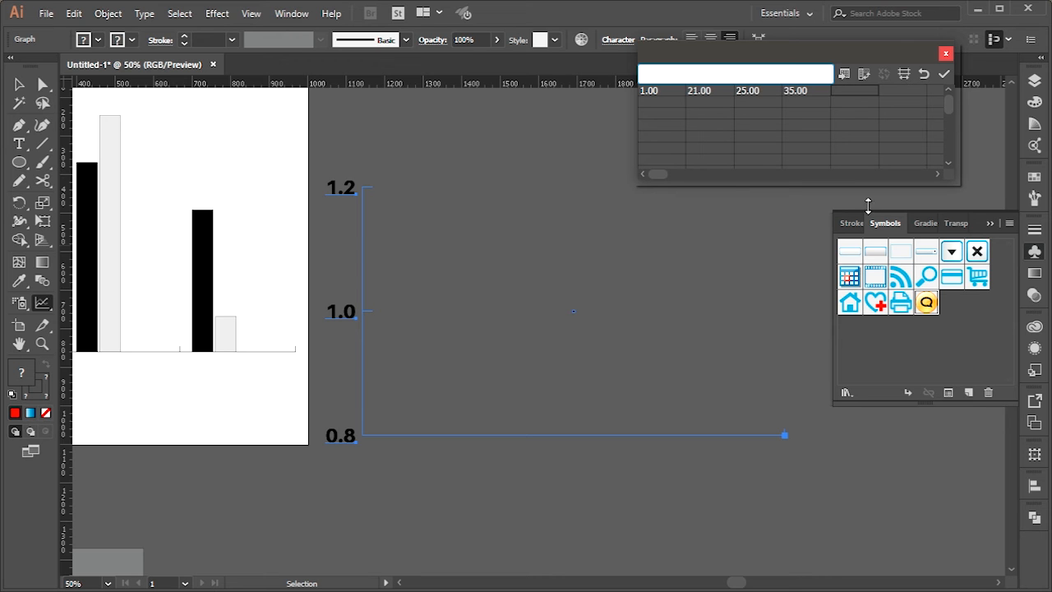
{"action": "left_click", "coordinate": [944, 74]}
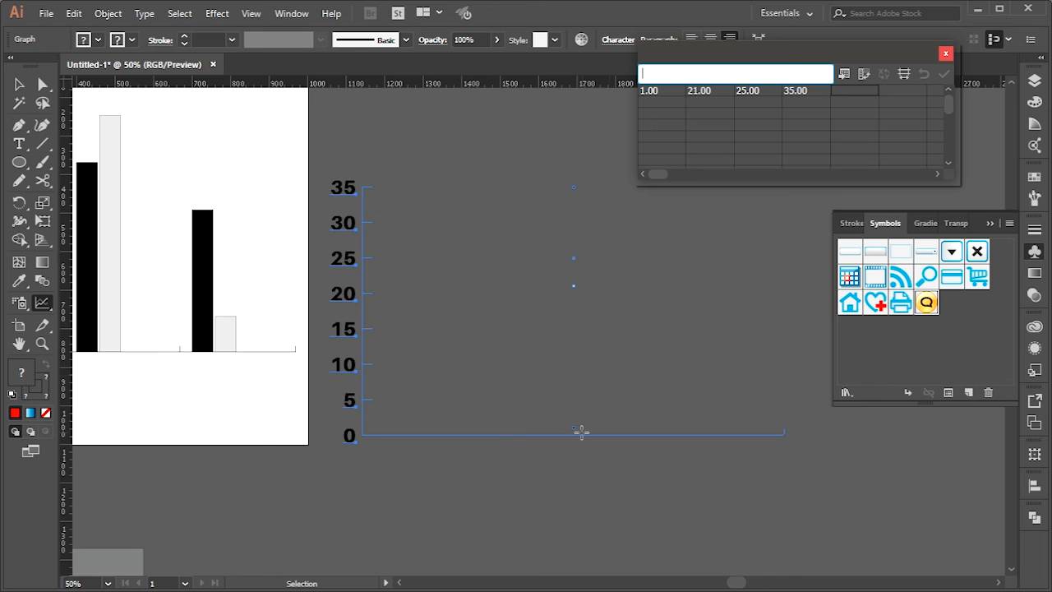
Step: Transpose the line graph's data from a row to a column and apply the change
{"action": "left_click", "coordinate": [666, 102]}
{"action": "left_click", "coordinate": [863, 74]}
{"action": "left_click", "coordinate": [943, 74]}
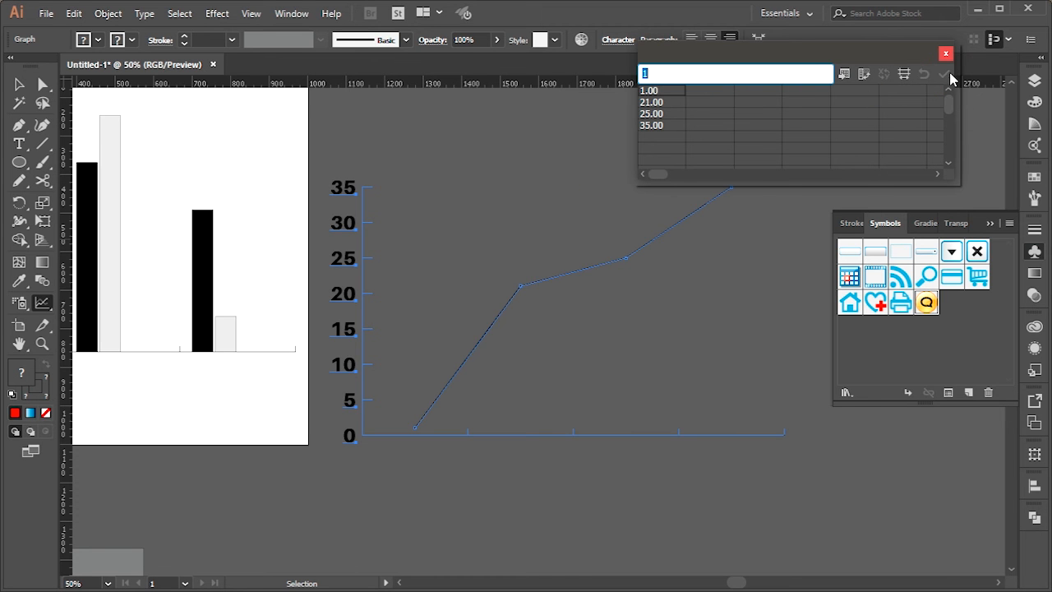
Step: Move the data window off the line graph's upper end and draw a pie graph in the empty area above it
{"action": "left_click_drag", "start_coordinate": [846, 57], "coordinate": [813, 416]}
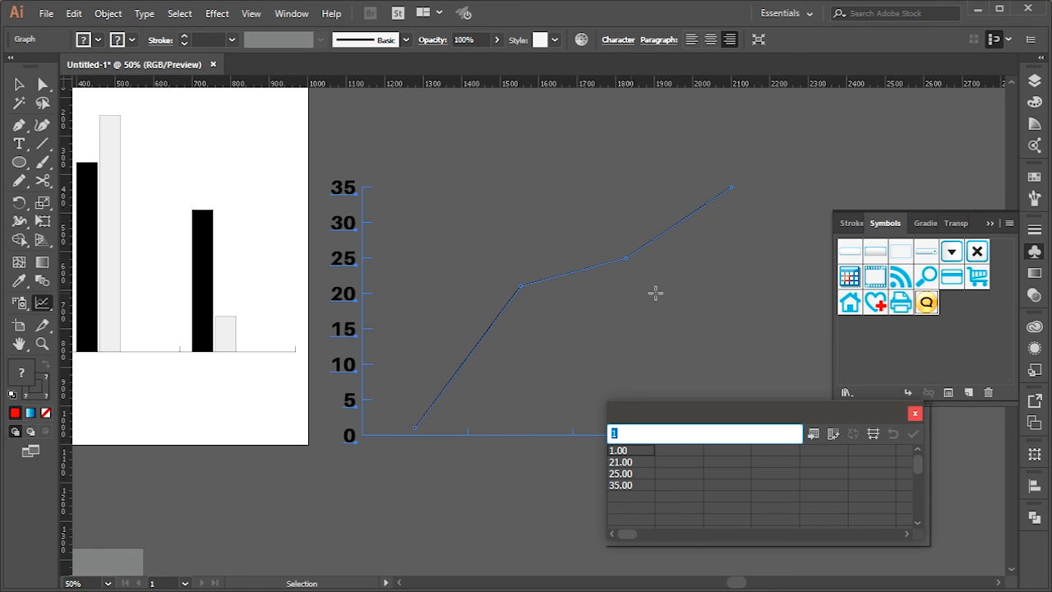
{"action": "left_click", "coordinate": [684, 451]}
{"action": "left_click_drag", "start_coordinate": [42, 303], "coordinate": [160, 434]}
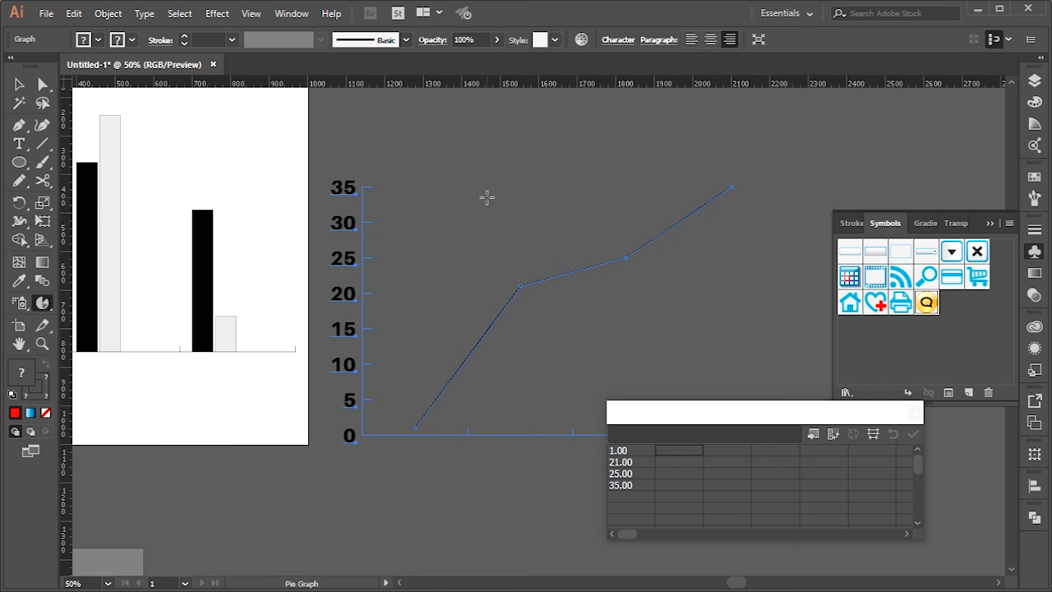
{"action": "scroll", "coordinate": [486, 197], "scroll_direction": "up", "scroll_amount": 10}
{"action": "left_click_drag", "start_coordinate": [385, 142], "coordinate": [755, 364]}
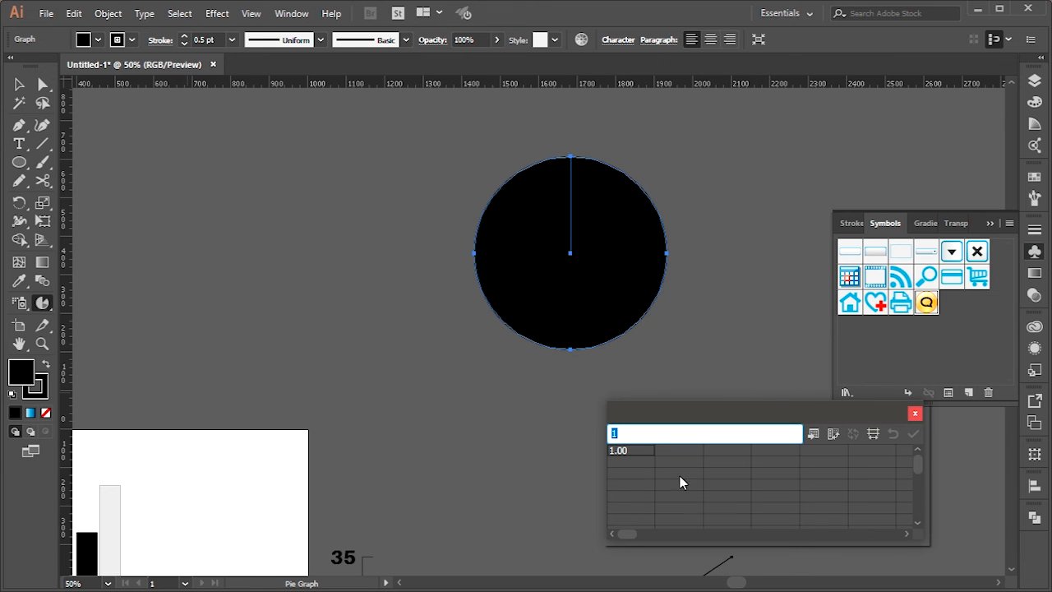
Step: Enter 20 and 10 in the first data row of the pie graph and apply the data
{"action": "type", "text": "20.00 "}
{"action": "type", "text": "10"}
{"action": "key", "text": "Tab"}
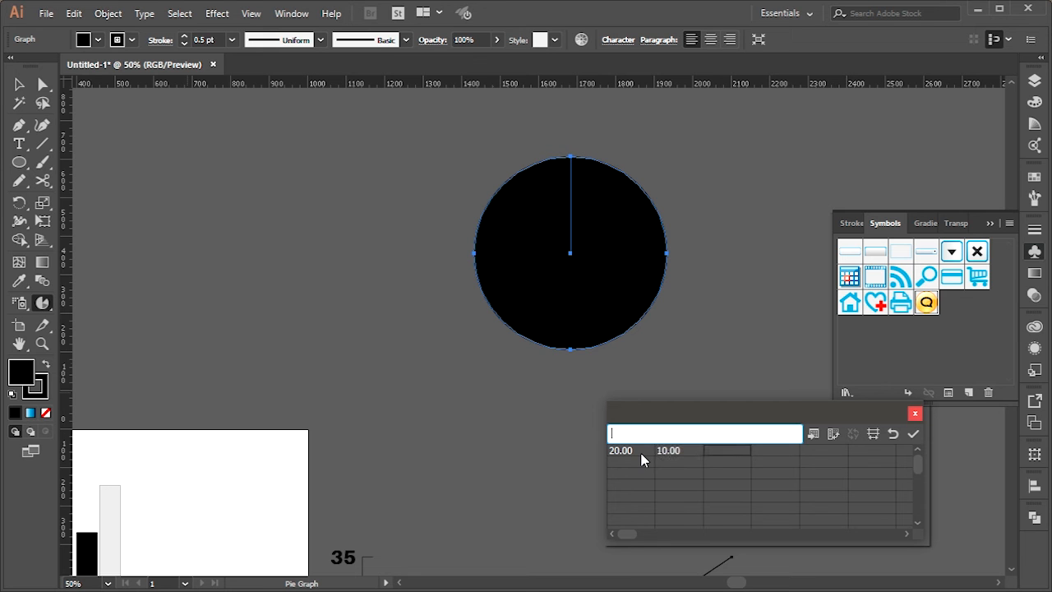
{"action": "left_click", "coordinate": [913, 433]}
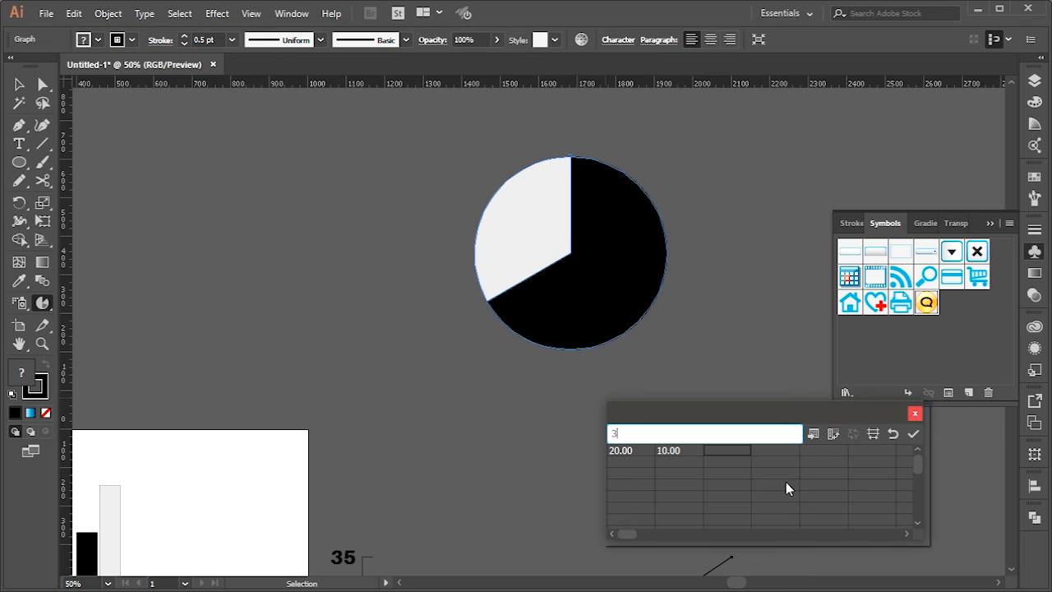
Step: Try to add 30 and 11 as the third and fourth values of the pie graph
{"action": "type", "text": "30"}
{"action": "key", "text": "KP_Enter"}
{"action": "type", "text": "11"}
{"action": "key", "text": "Return"}
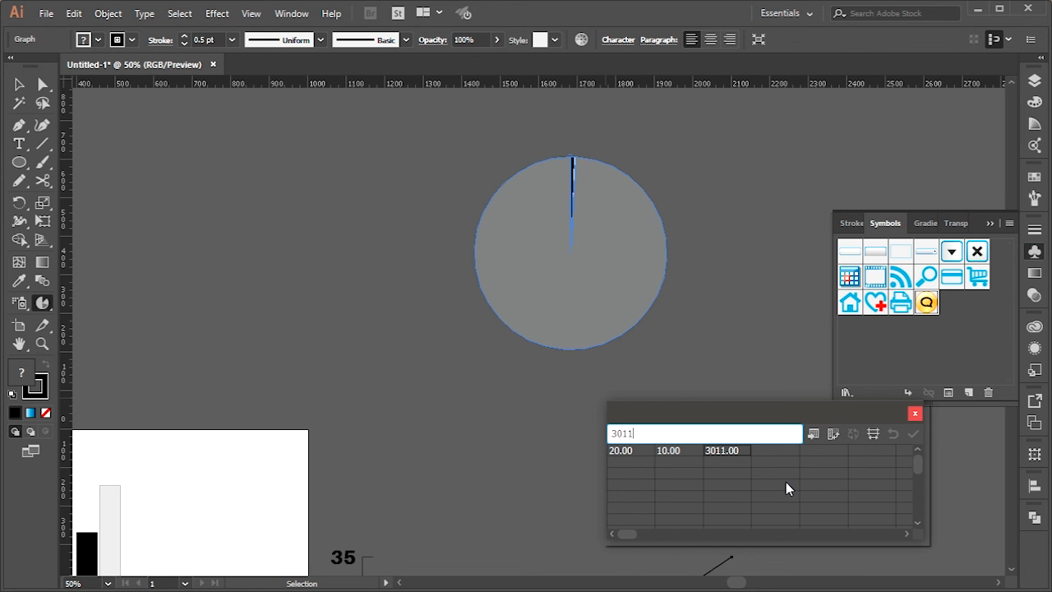
Step: Set the pie graph's third value to 30, add 11 as the fourth value and apply the data
{"action": "left_click", "coordinate": [720, 458]}
{"action": "type", "text": "30"}
{"action": "key", "text": "Return"}
{"action": "type", "text": "11"}
{"action": "key", "text": "Tab"}
{"action": "key", "text": "Return"}
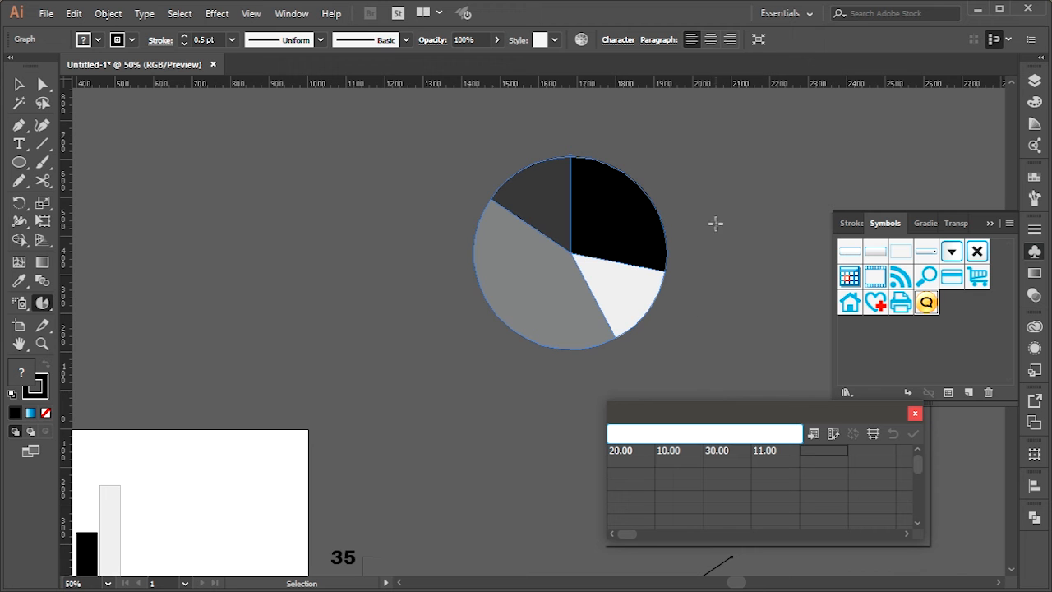
Step: Add 29 as the fifth value in the pie graph's data row and apply it
{"action": "type", "text": "29"}
{"action": "key", "text": "Return"}
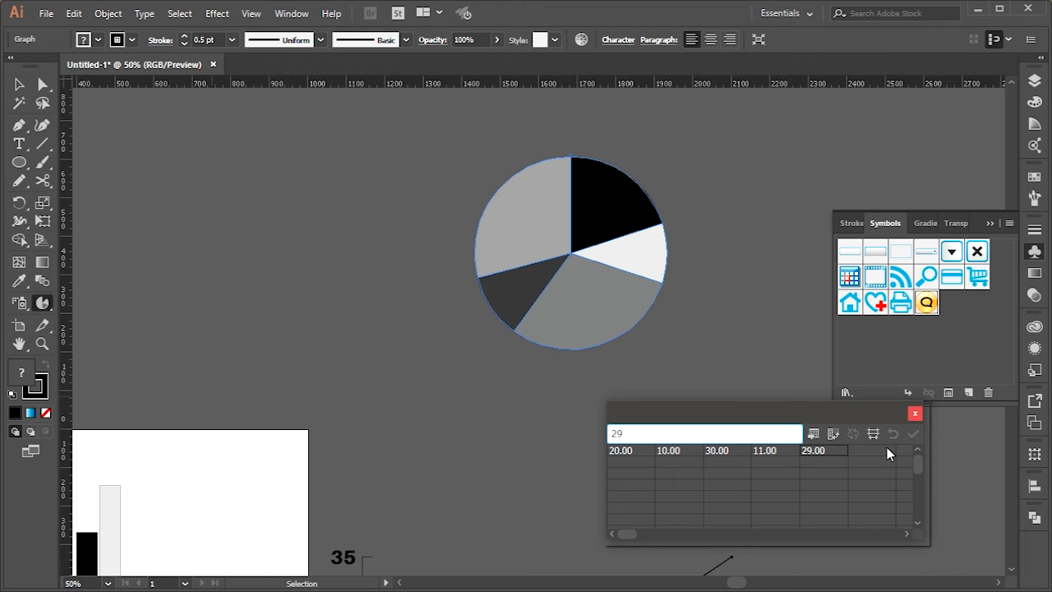
Step: Try a cyan fill on the pie graph's large grey slice and undo it
{"action": "scroll", "coordinate": [369, 308], "scroll_direction": "down", "scroll_amount": 1}
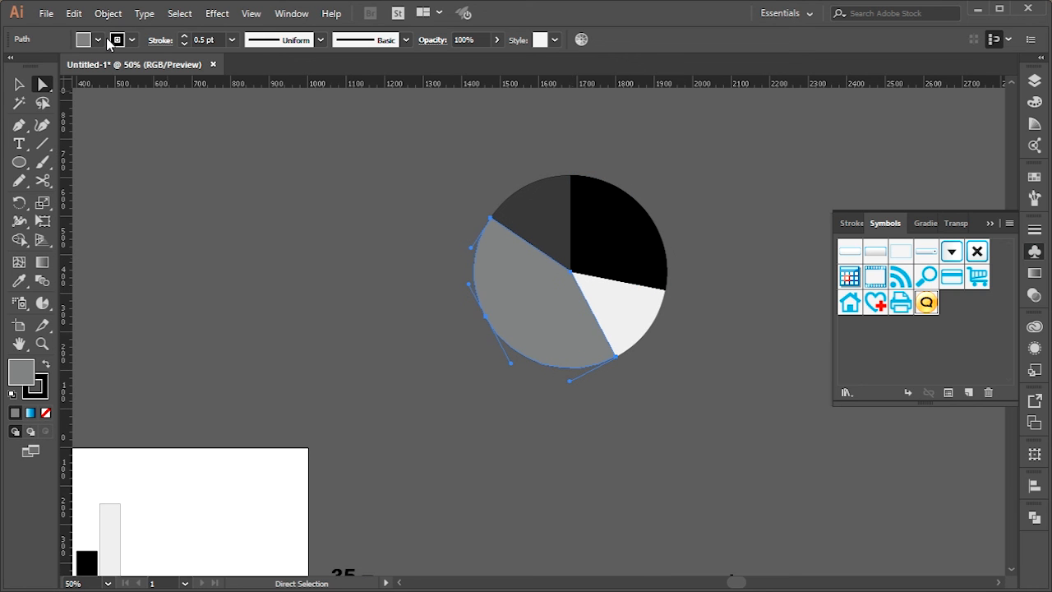
{"action": "left_click", "coordinate": [105, 39]}
{"action": "left_click", "coordinate": [86, 65]}
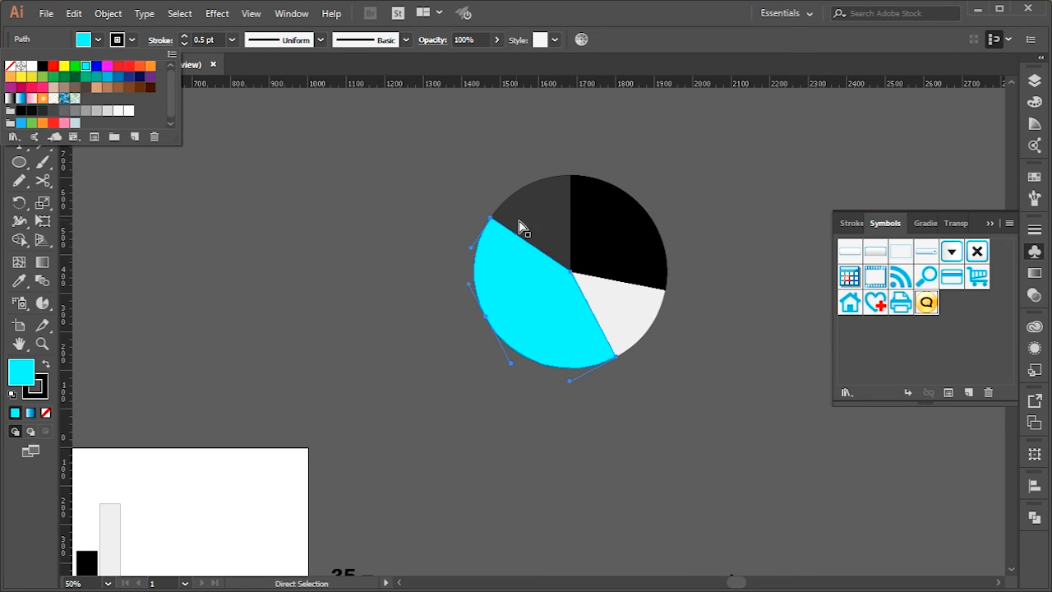
{"action": "left_click", "coordinate": [545, 222]}
{"action": "left_click", "coordinate": [545, 223]}
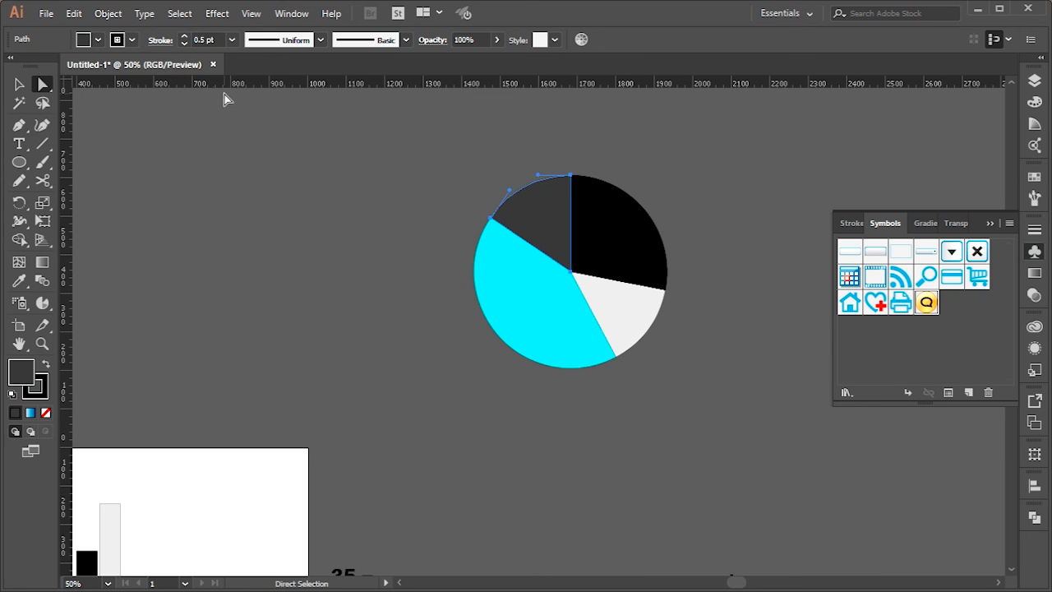
{"action": "key", "text": "ctrl+z"}
{"action": "left_click", "coordinate": [535, 211]}
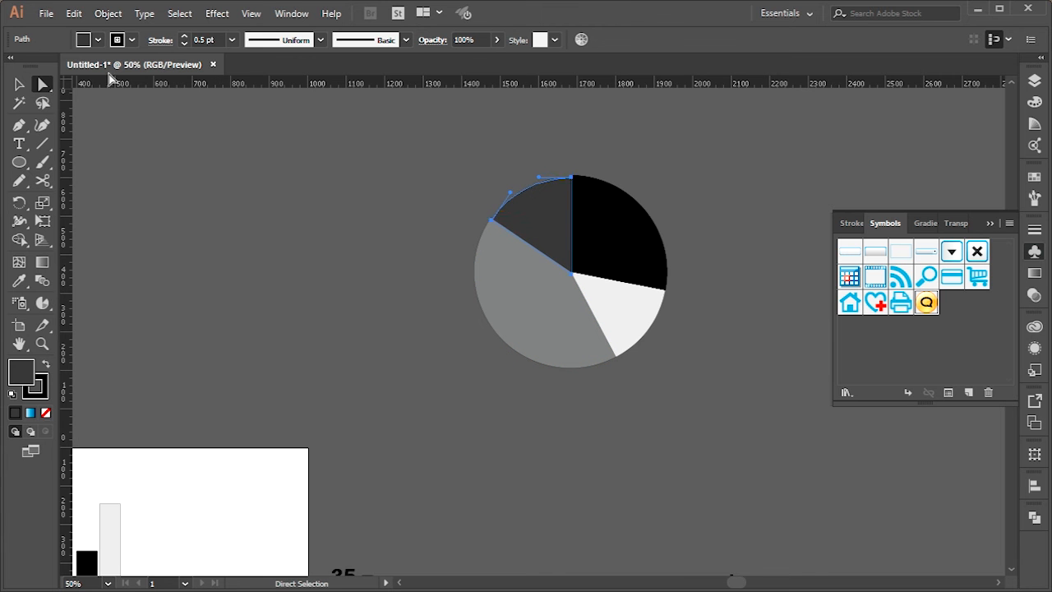
Step: Fill the pie graph's large grey slice with cyan and its dark grey slice with red
{"action": "left_click", "coordinate": [485, 266]}
{"action": "left_click", "coordinate": [102, 40]}
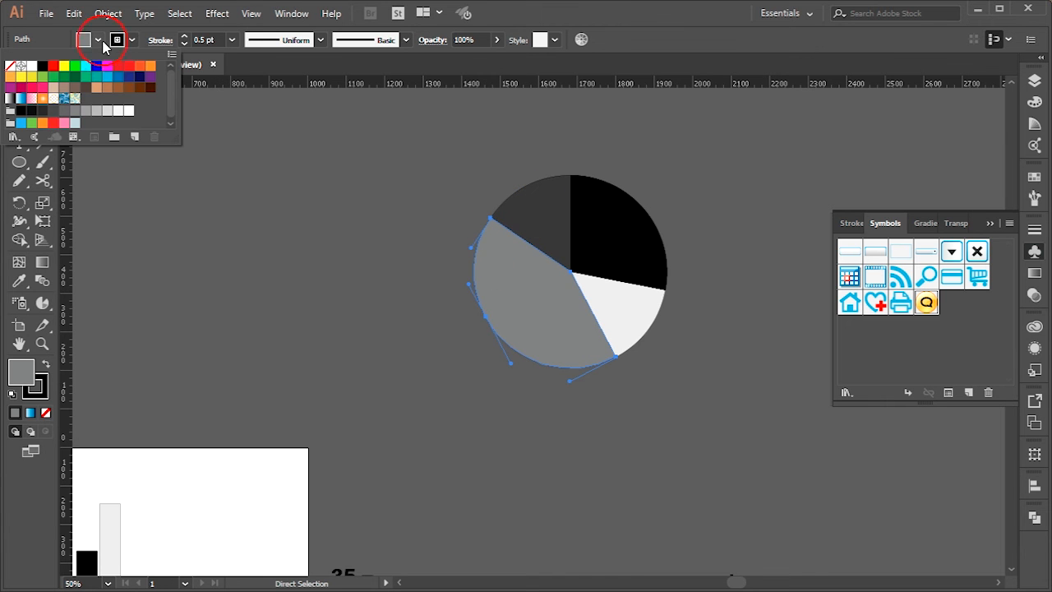
{"action": "left_click", "coordinate": [86, 66]}
{"action": "left_click", "coordinate": [533, 197]}
{"action": "left_click", "coordinate": [537, 206]}
{"action": "left_click", "coordinate": [97, 40]}
{"action": "left_click", "coordinate": [51, 66]}
Step: Fill the pie graph's black slice with green and deselect everything
{"action": "left_click", "coordinate": [627, 238]}
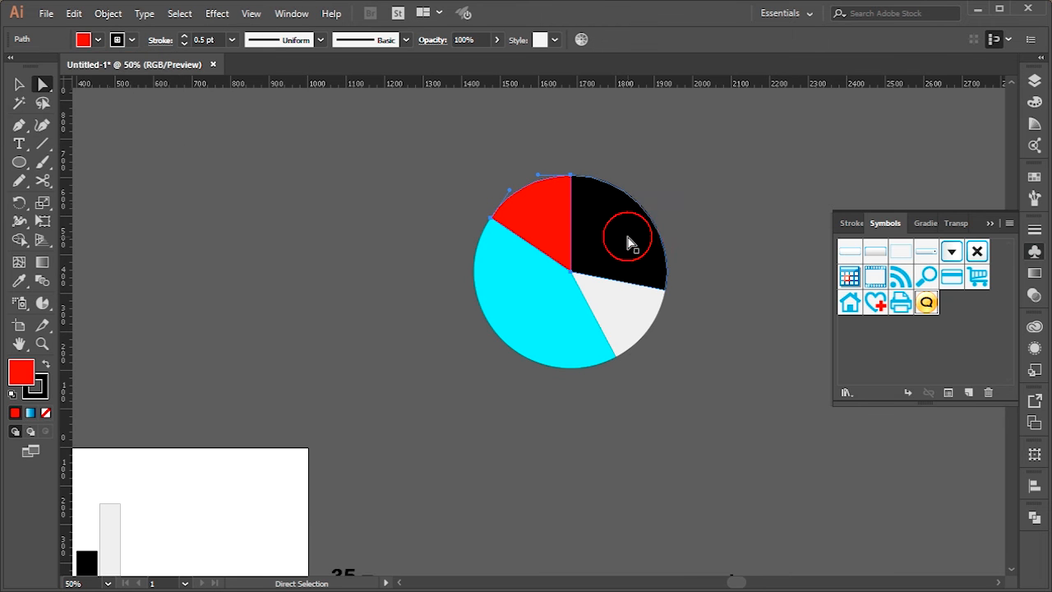
{"action": "left_click", "coordinate": [98, 40]}
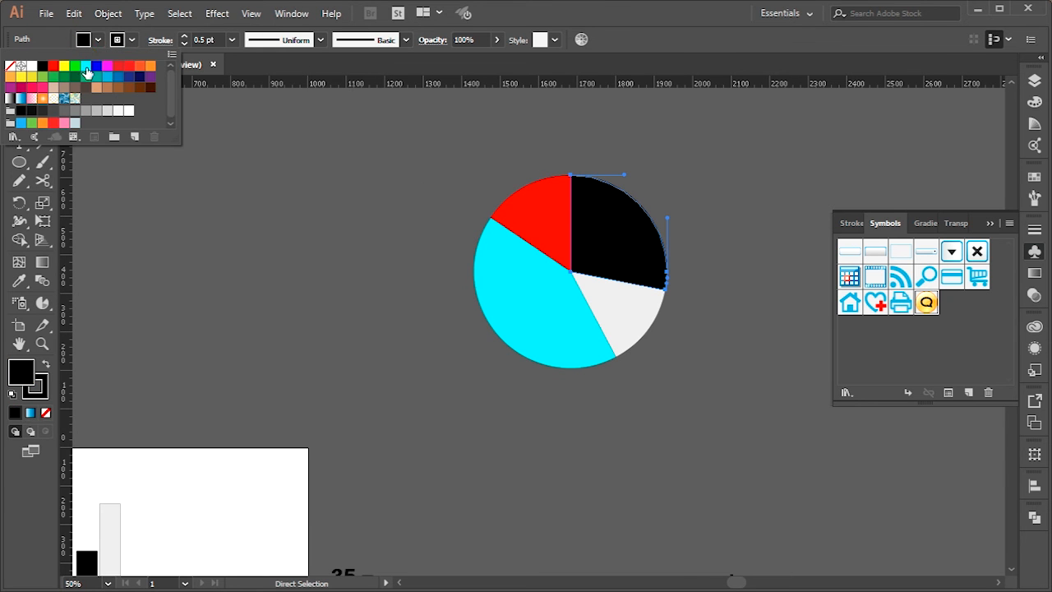
{"action": "left_click", "coordinate": [75, 66]}
{"action": "left_click", "coordinate": [604, 294]}
{"action": "left_click", "coordinate": [693, 397]}
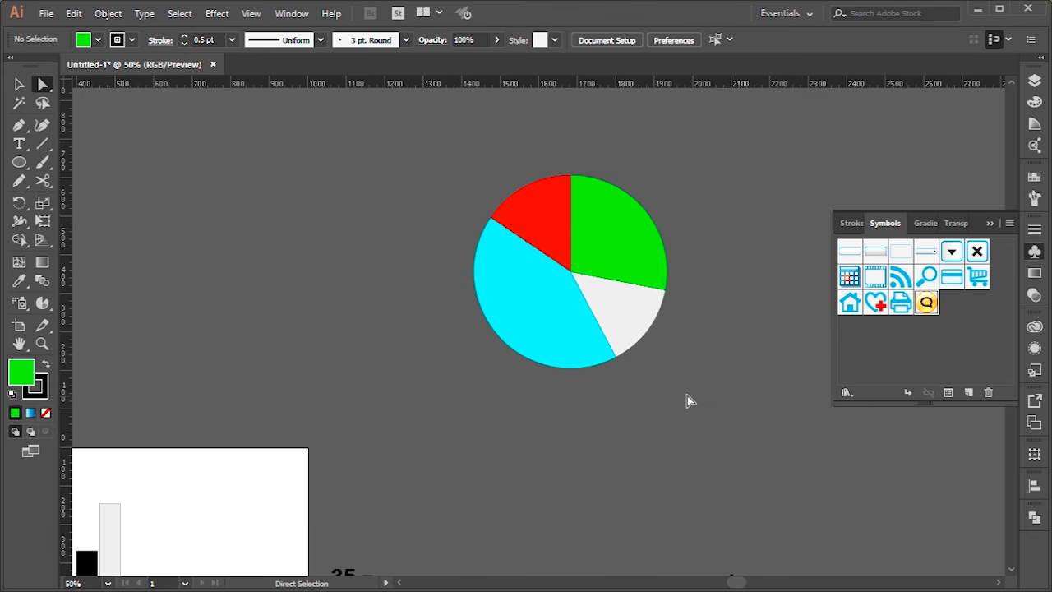
Step: Bring the stacked column graph below the artboard into view together with the other graphs
{"action": "scroll", "coordinate": [684, 394], "scroll_direction": "down", "scroll_amount": 3}
{"action": "left_click_drag", "start_coordinate": [637, 433], "coordinate": [601, 380]}
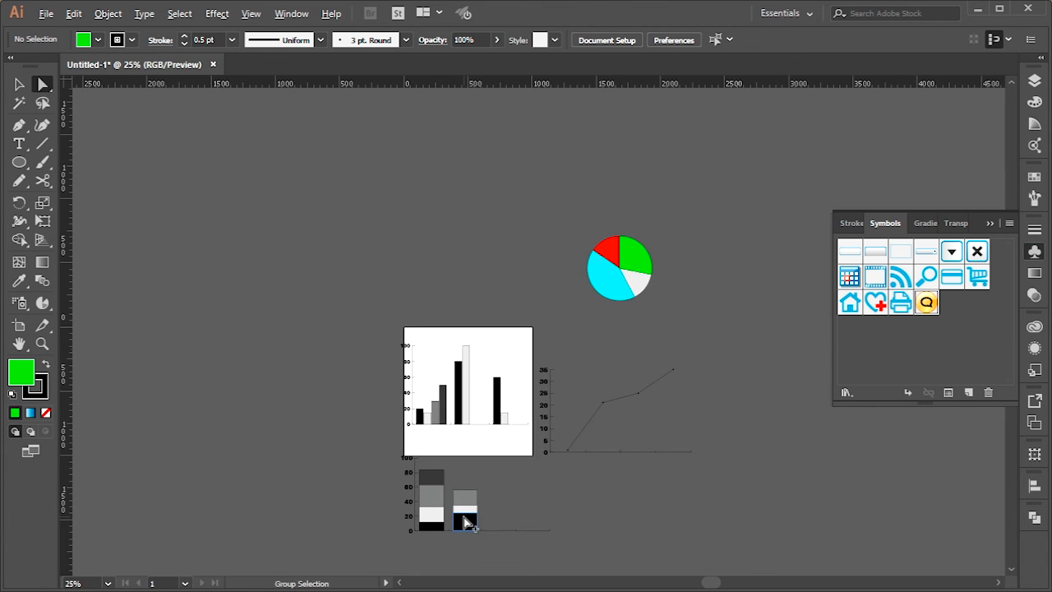
{"action": "scroll", "coordinate": [465, 521], "scroll_direction": "up", "scroll_amount": 1}
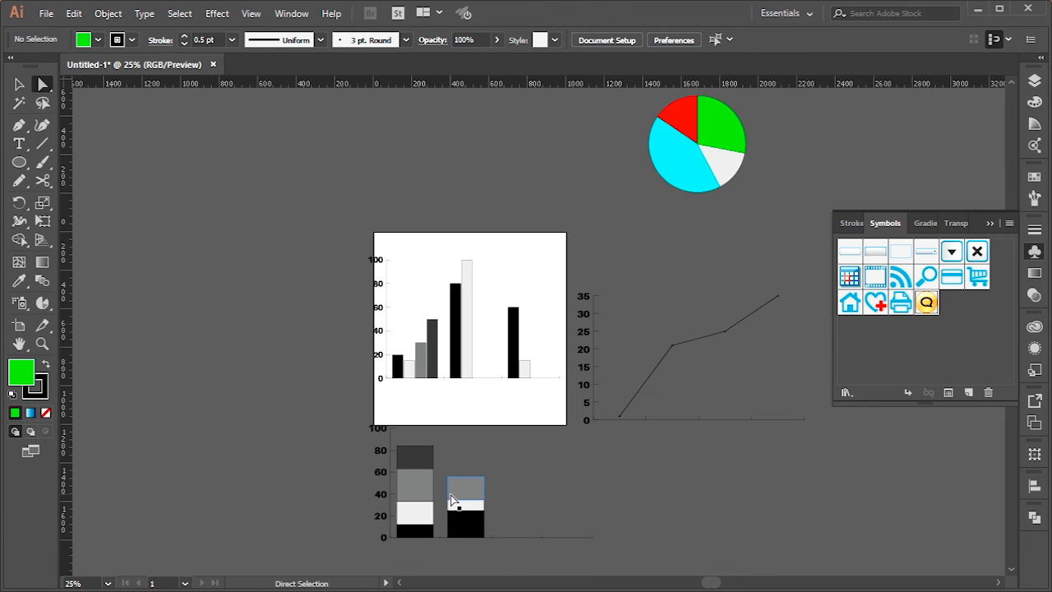